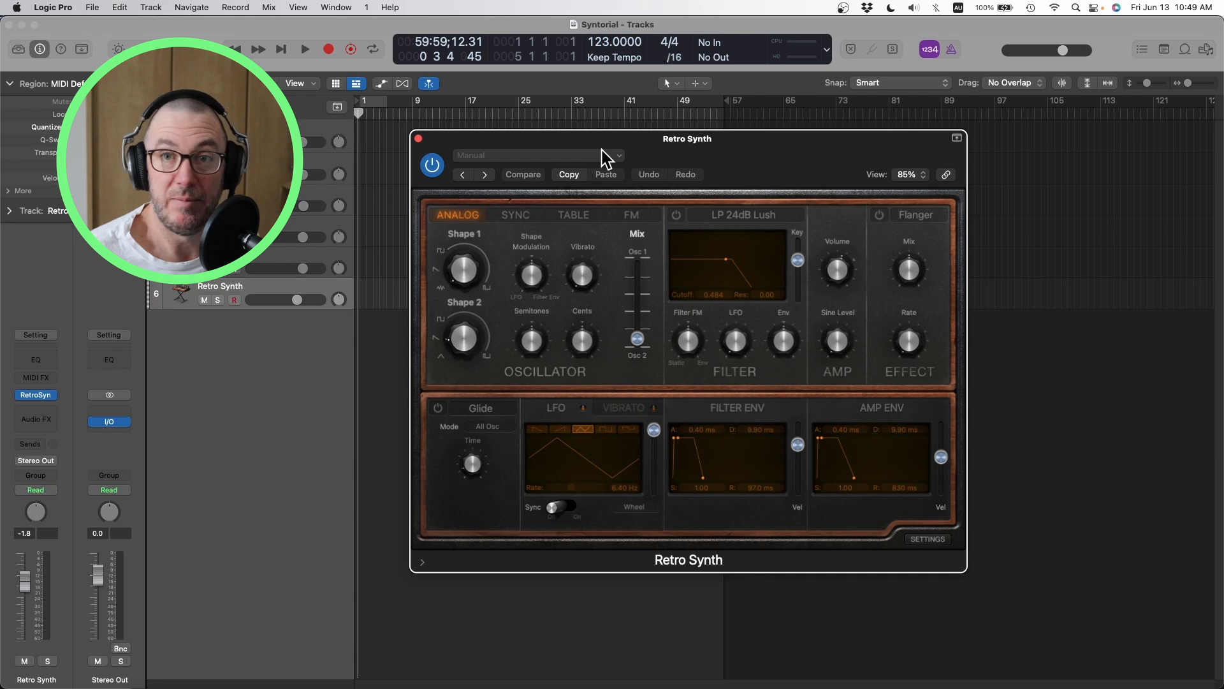
Initialize the Retro Synth setting to start from a blank patch
{"action": "left_click", "coordinate": [594, 154]}
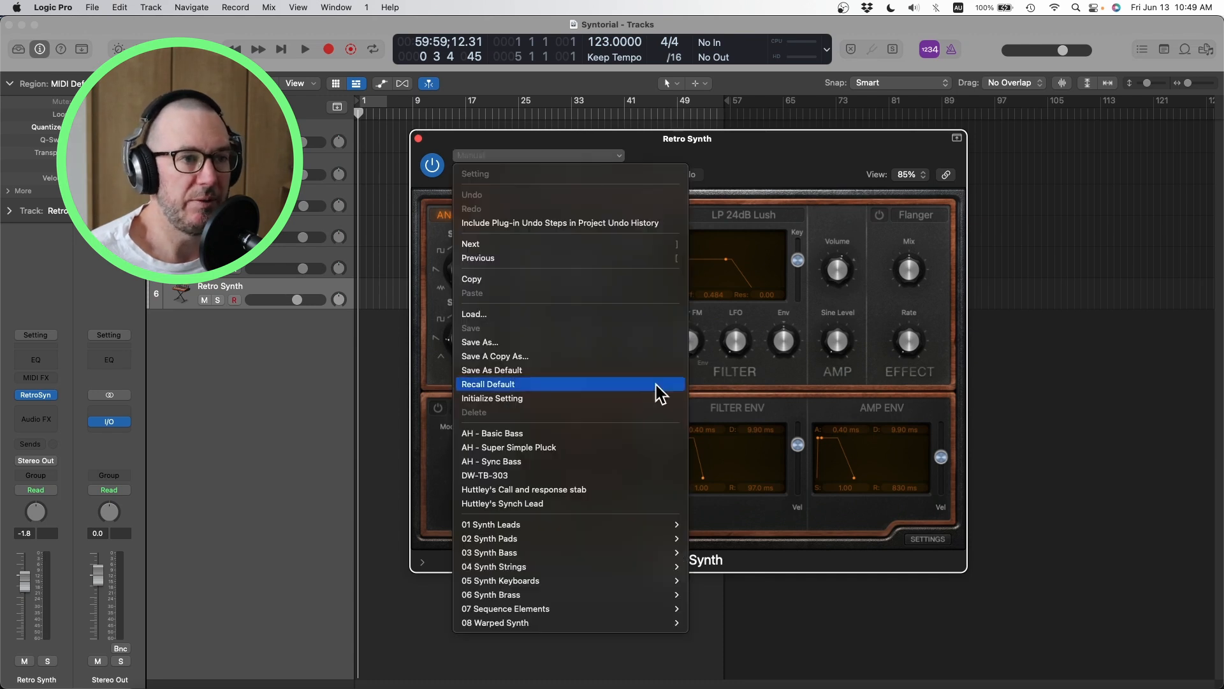
{"action": "left_click", "coordinate": [630, 157]}
{"action": "left_click", "coordinate": [609, 156]}
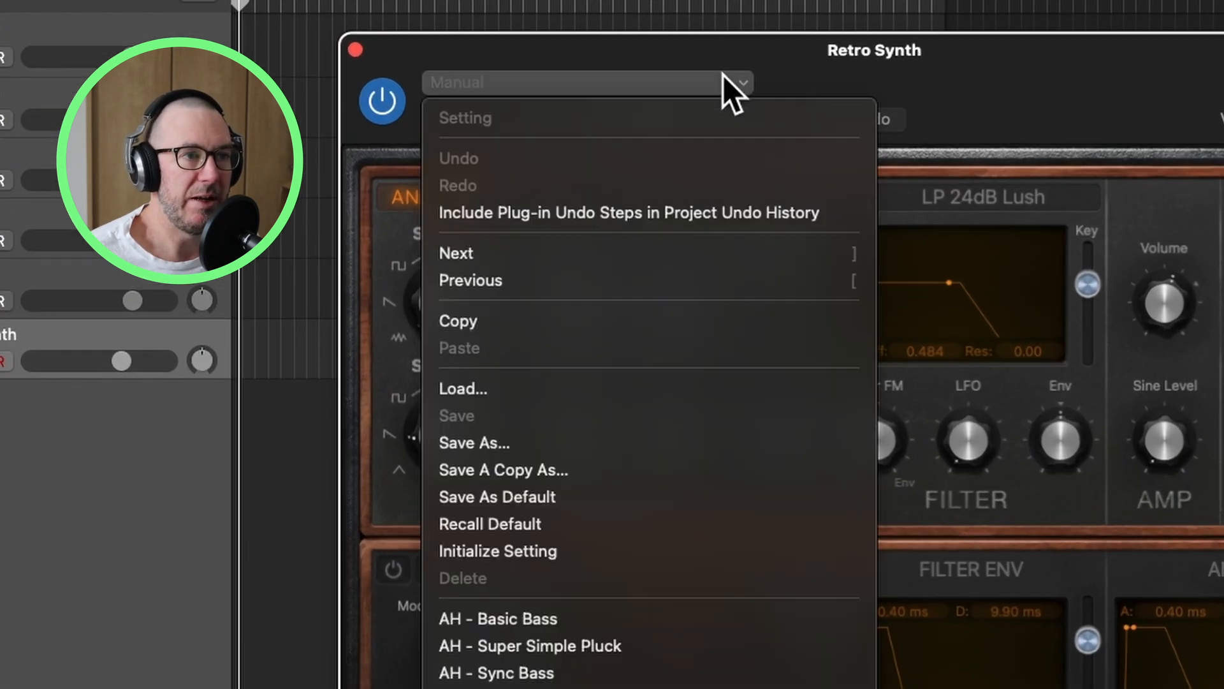
{"action": "left_click", "coordinate": [593, 550]}
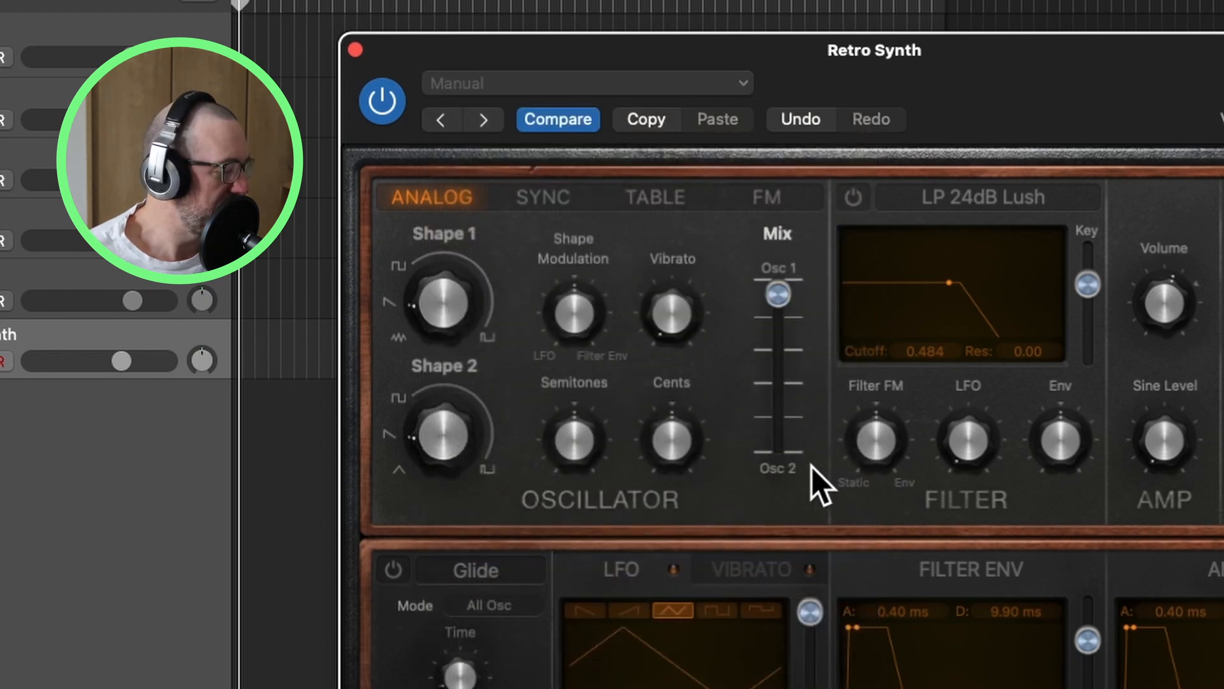
Move the oscillator mix all the way to Osc 2 and lower that oscillator's Semitones
{"action": "mouse_move", "coordinate": [774, 452]}
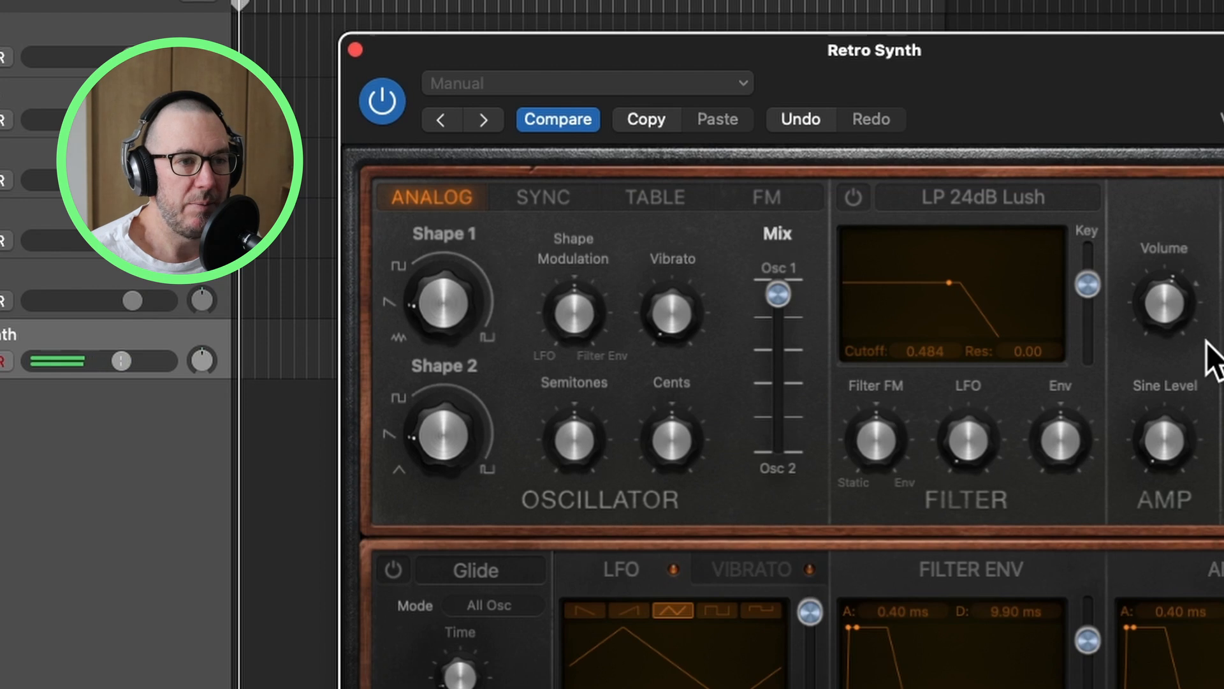
{"action": "mouse_move", "coordinate": [1157, 376]}
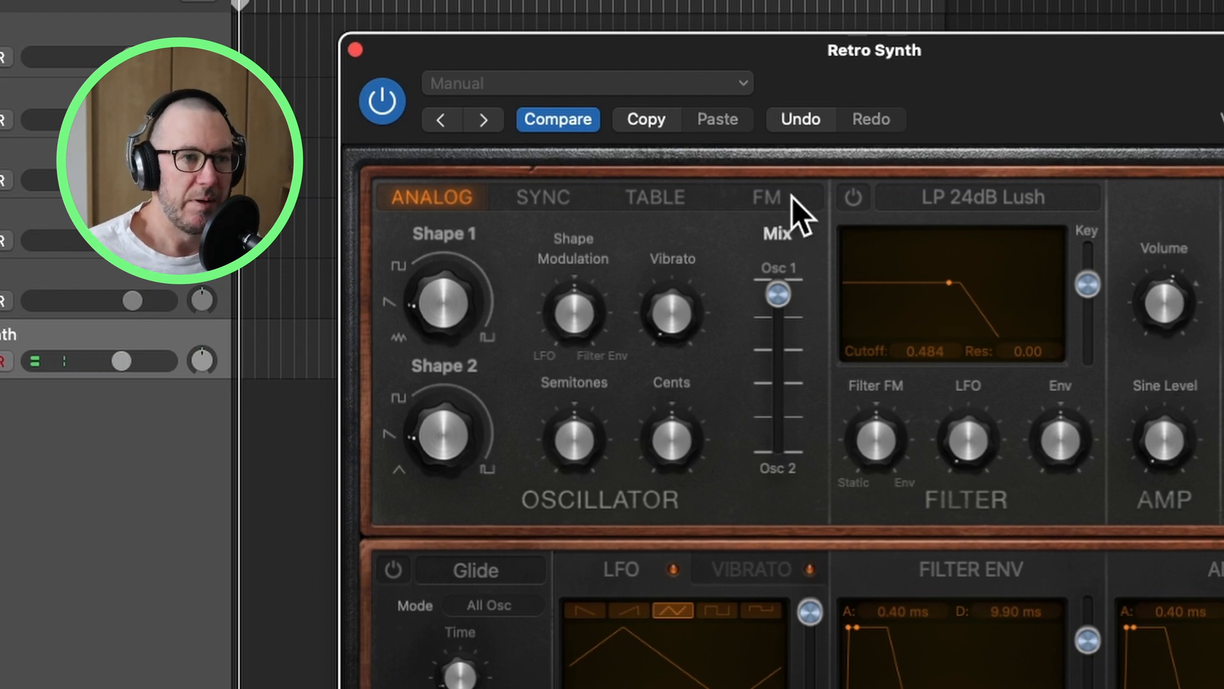
{"action": "left_click_drag", "start_coordinate": [779, 291], "coordinate": [783, 475]}
{"action": "mouse_move", "coordinate": [566, 457]}
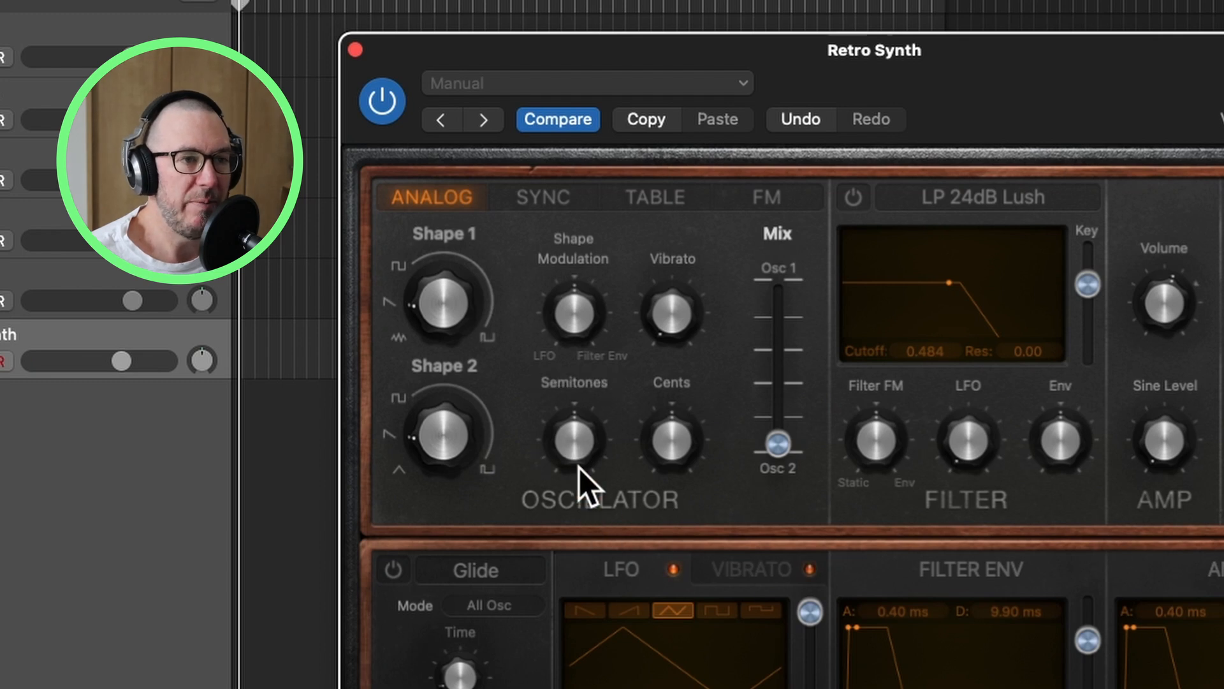
{"action": "left_click_drag", "start_coordinate": [572, 435], "coordinate": [554, 479]}
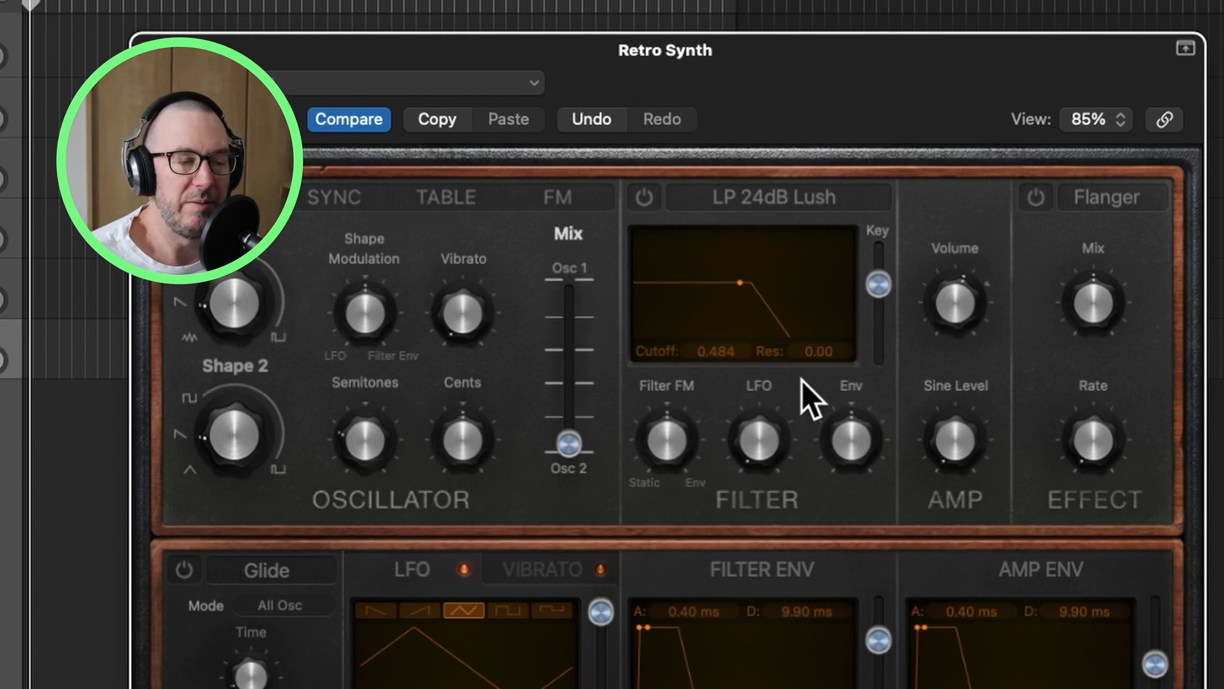
Turn on the LP 24dB Lush filter with a cutoff of 0.478 and raise the amp Volume slightly
{"action": "left_click", "coordinate": [641, 201]}
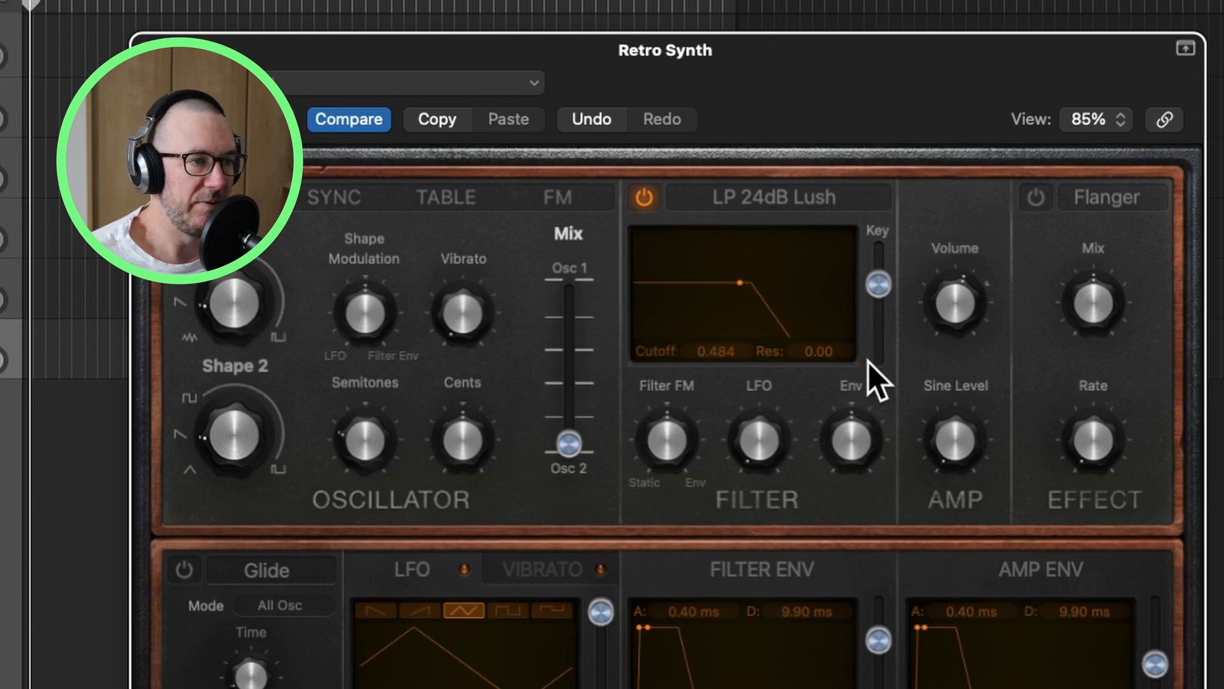
{"action": "left_click_drag", "start_coordinate": [954, 313], "coordinate": [951, 283]}
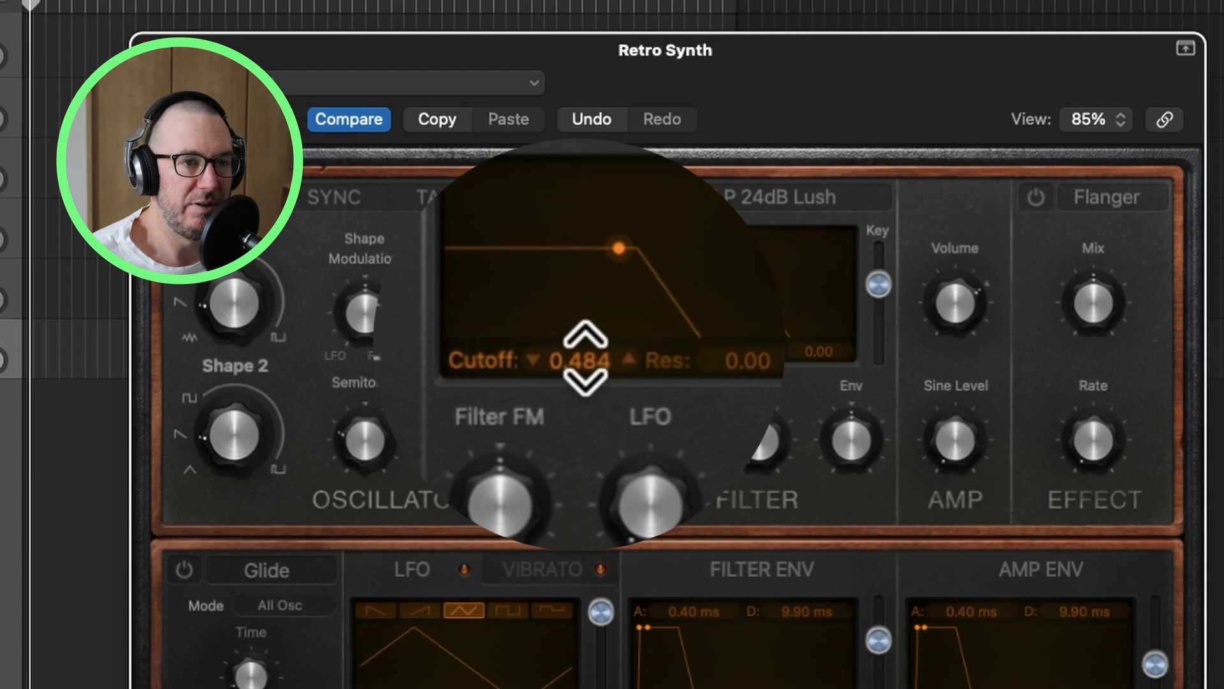
{"action": "left_click_drag", "start_coordinate": [586, 360], "coordinate": [585, 332]}
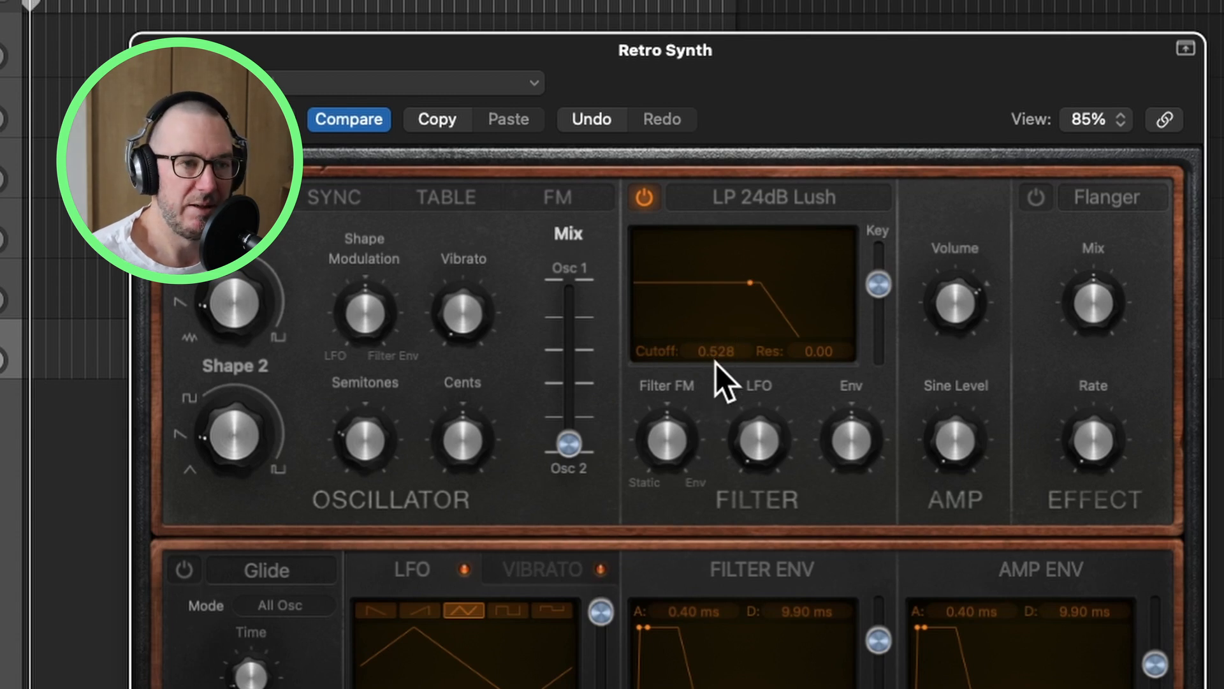
{"action": "mouse_move", "coordinate": [715, 348]}
{"action": "left_mouse_down"}
{"action": "mouse_move", "coordinate": [714, 436]}
{"action": "mouse_move", "coordinate": [714, 285]}
{"action": "mouse_move", "coordinate": [714, 388]}
{"action": "mouse_move", "coordinate": [710, 350]}
{"action": "left_mouse_up"}
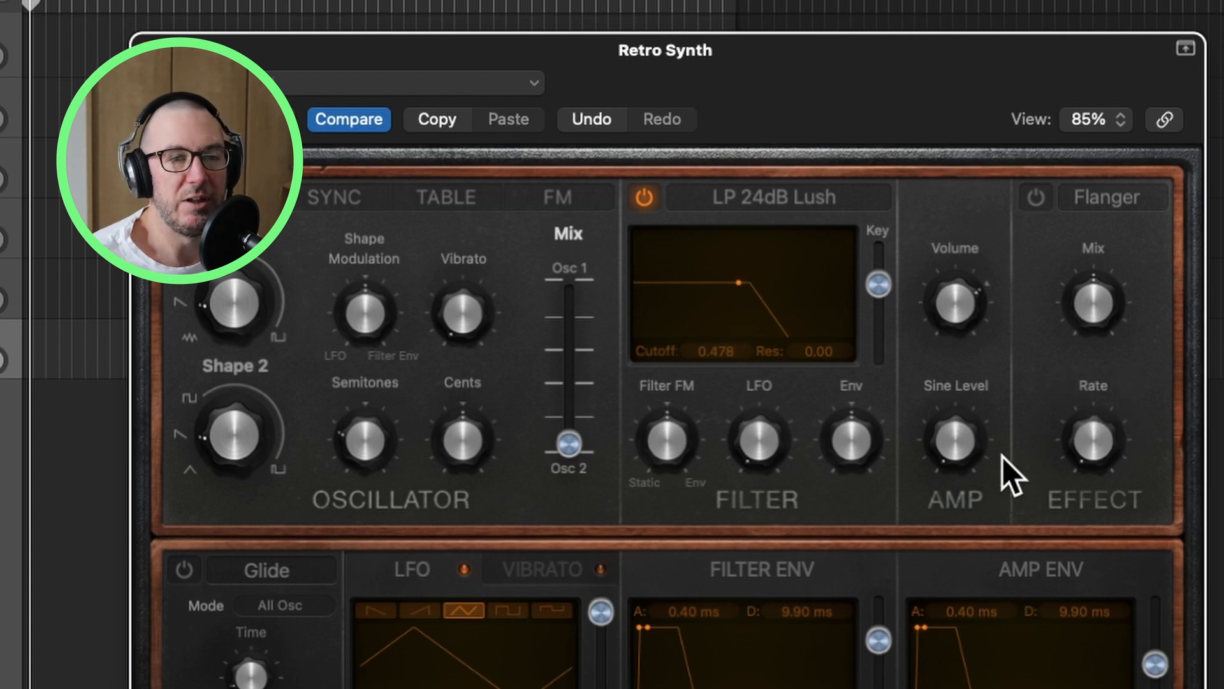
Raise the amp Sine Level to about halfway and set the amp envelope's attack to 2.00 ms
{"action": "mouse_move", "coordinate": [966, 464]}
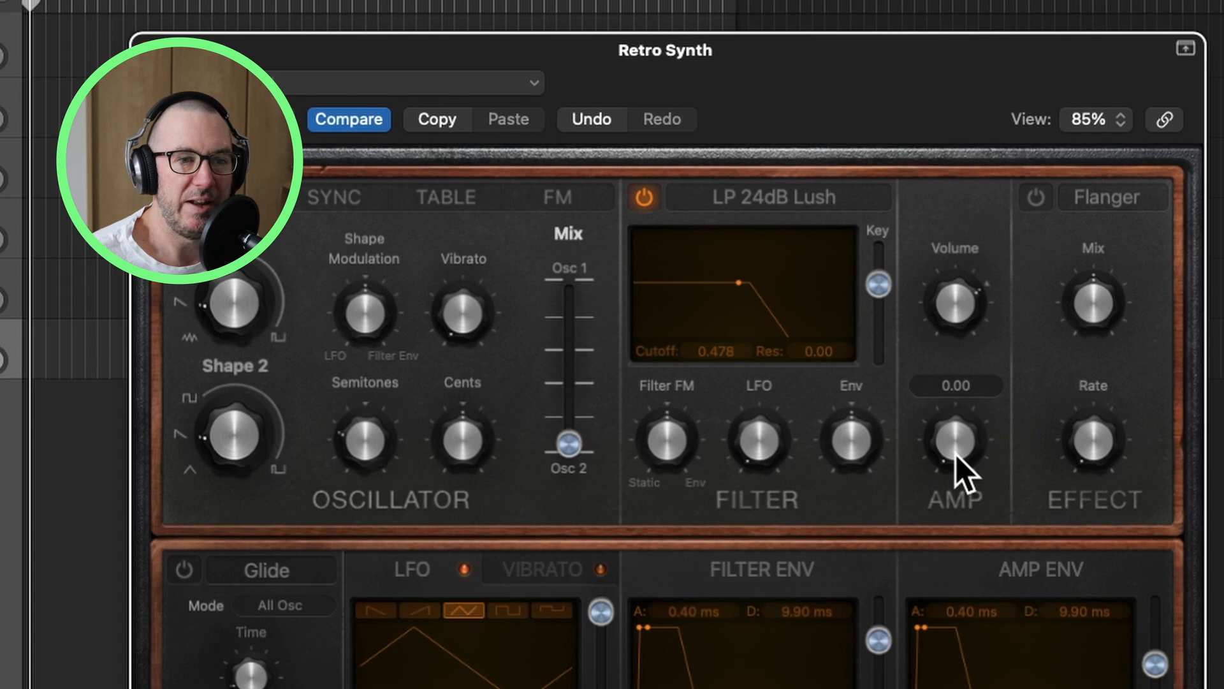
{"action": "left_click_drag", "start_coordinate": [955, 454], "coordinate": [944, 358]}
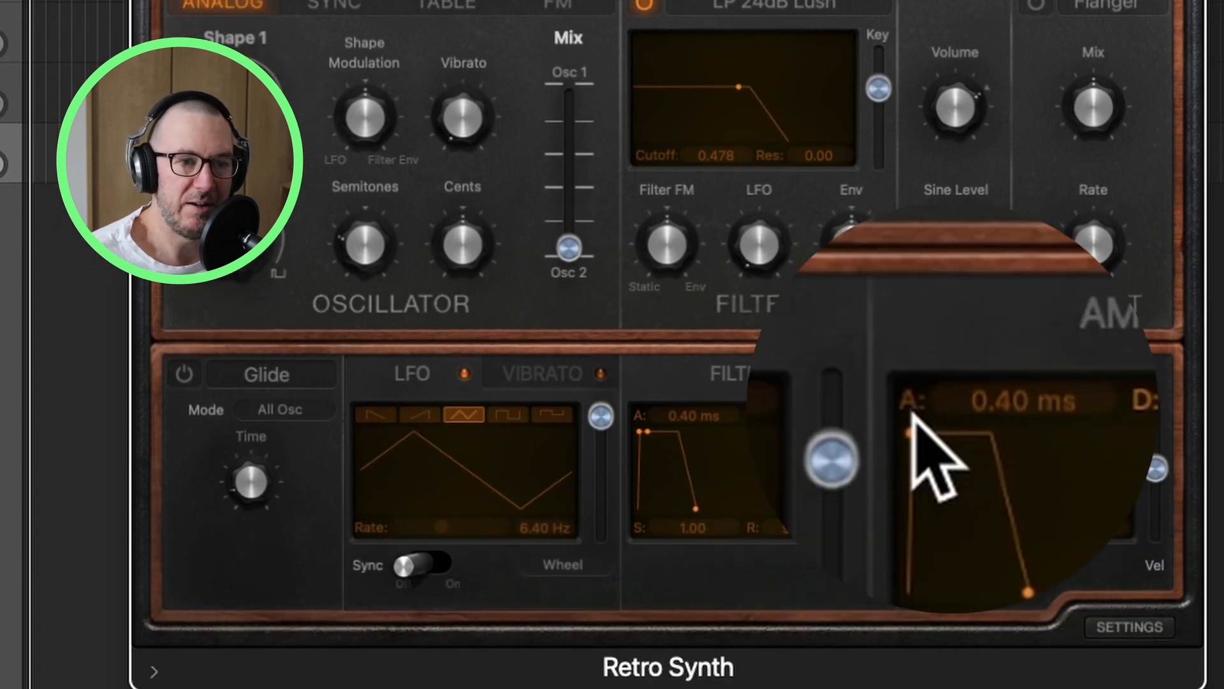
{"action": "left_click_drag", "start_coordinate": [990, 395], "coordinate": [990, 370]}
{"action": "left_click_drag", "start_coordinate": [959, 413], "coordinate": [959, 420]}
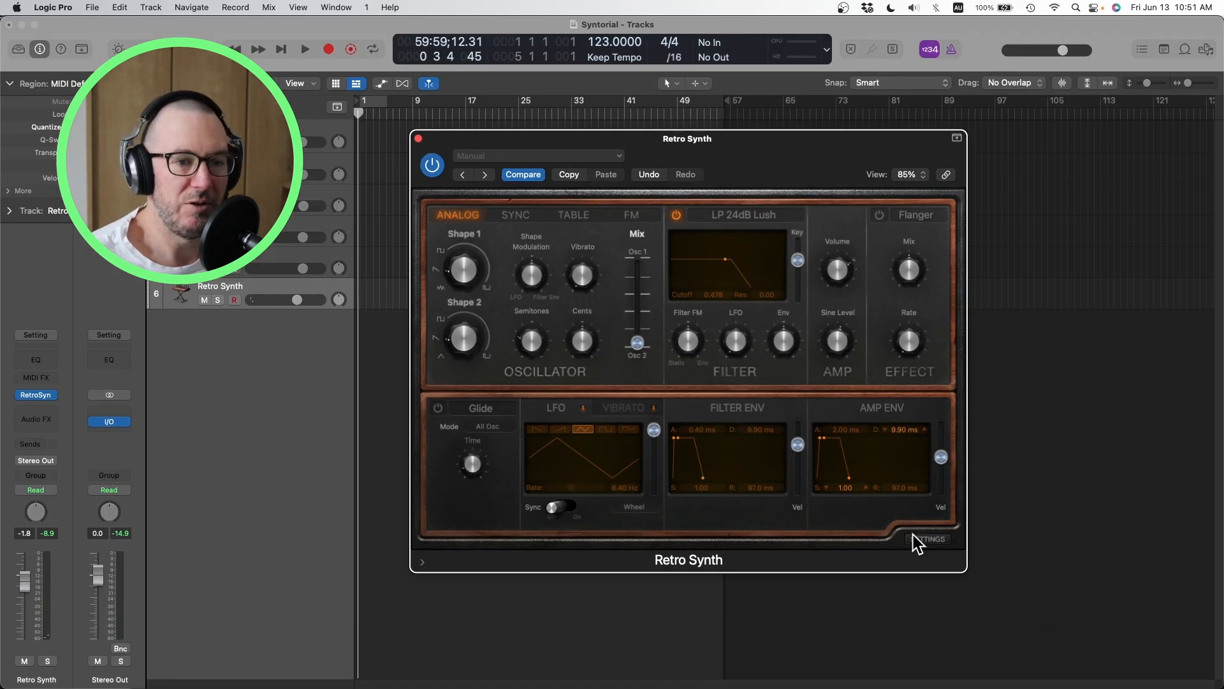
Set the polyphony to Mono in the synth's global settings
{"action": "left_click", "coordinate": [934, 540]}
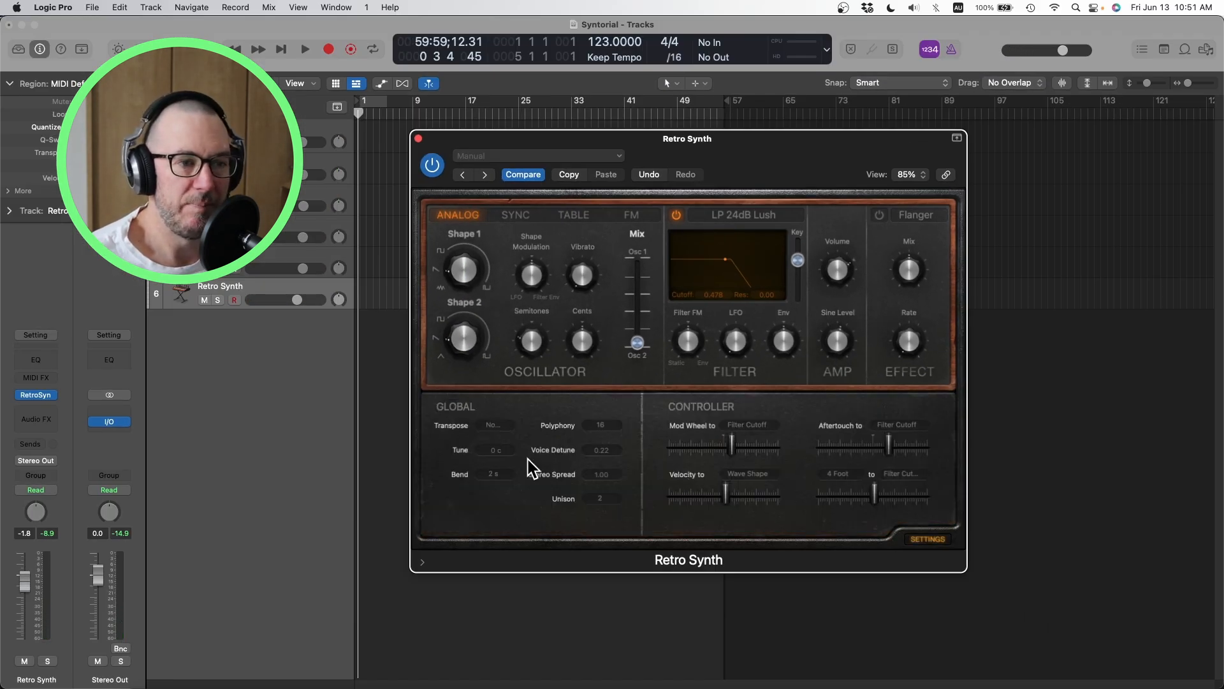
{"action": "left_click", "coordinate": [929, 542]}
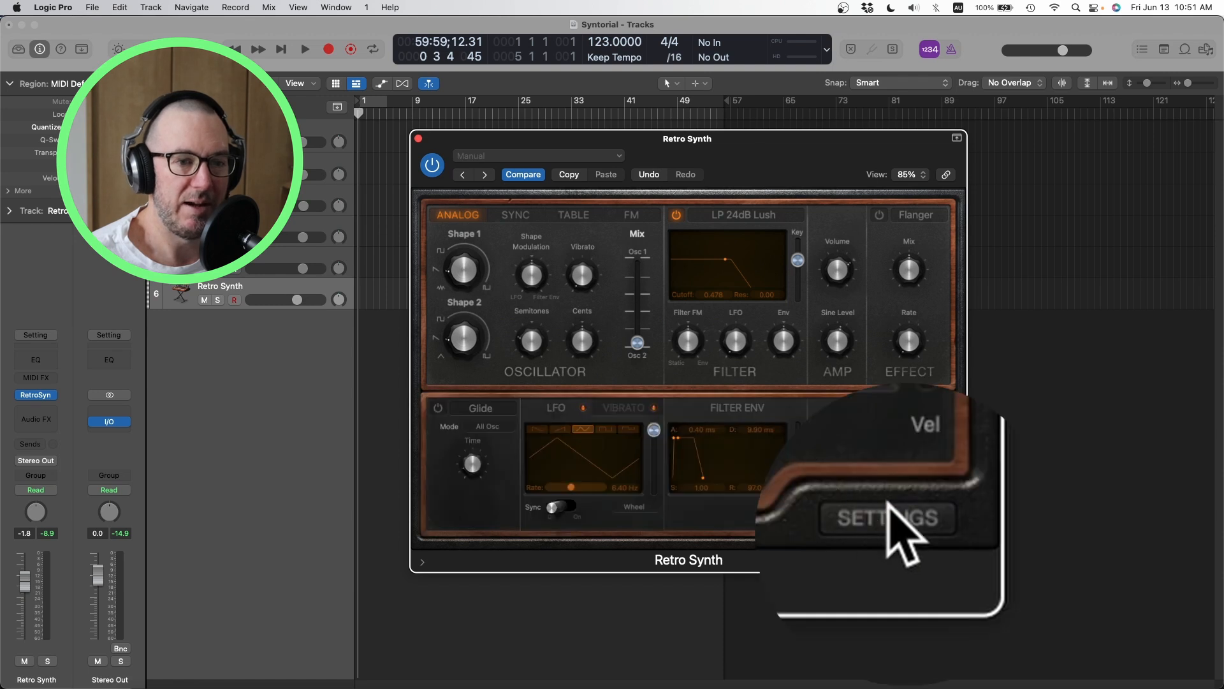
{"action": "left_click", "coordinate": [931, 538]}
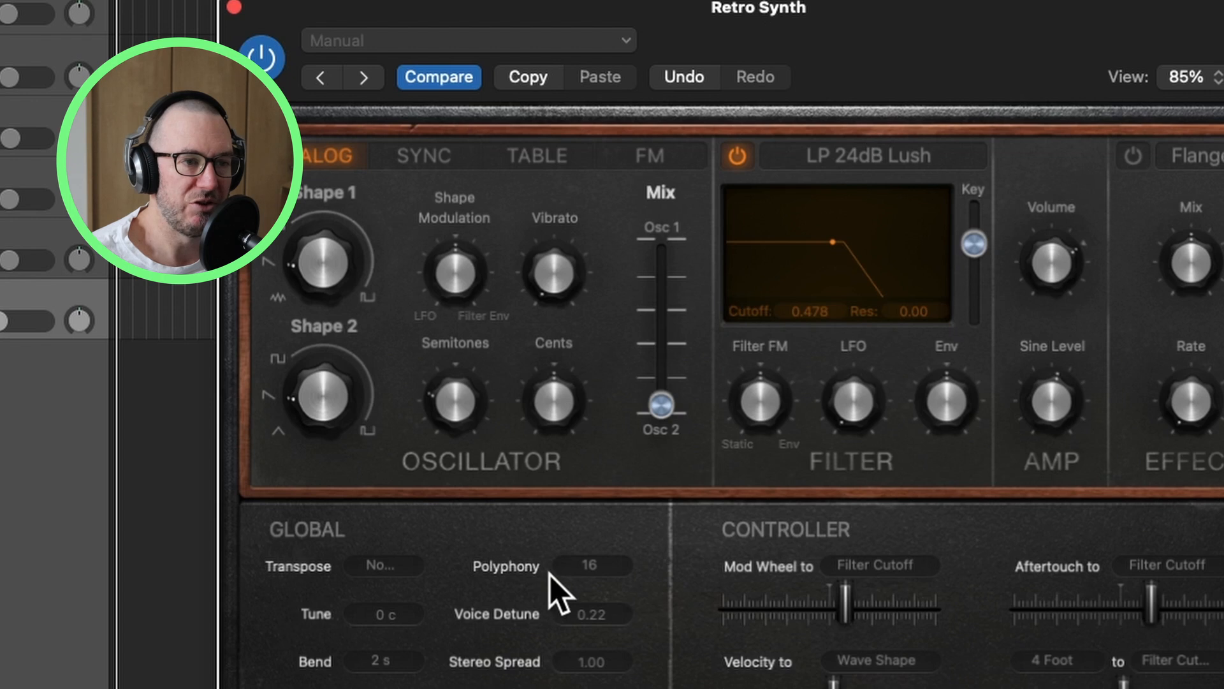
{"action": "left_click", "coordinate": [597, 568]}
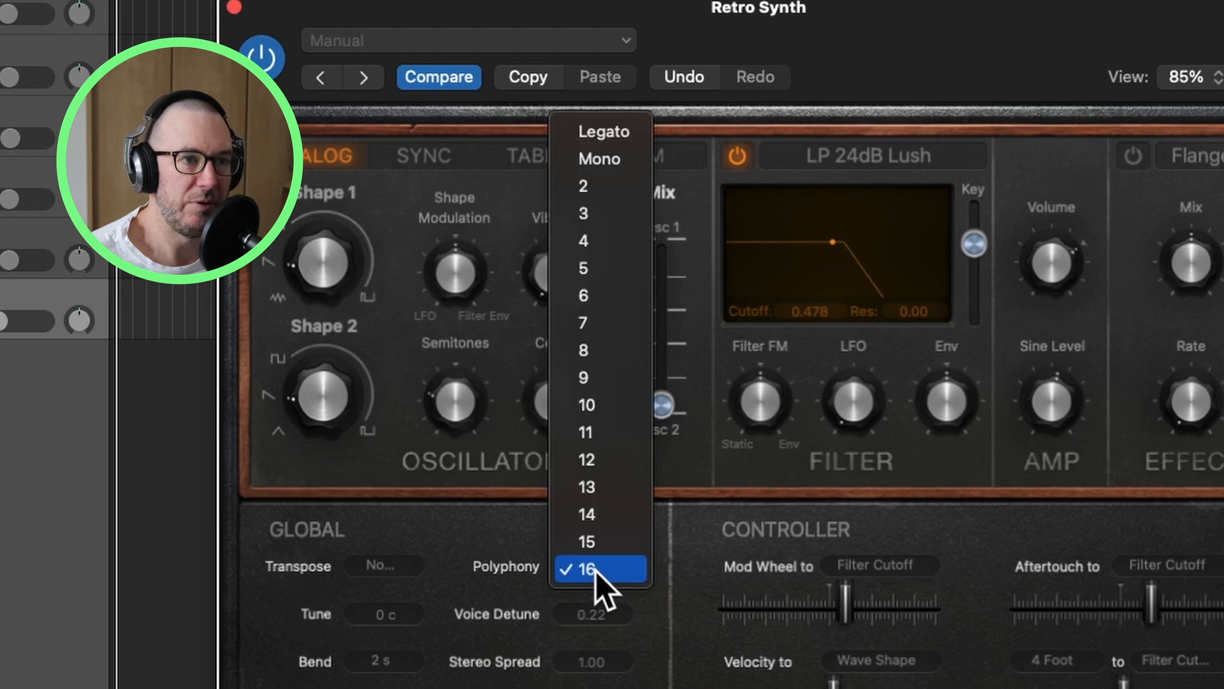
{"action": "left_click", "coordinate": [604, 166]}
Reset Retro Synth to its initialized setting to begin a new sound
{"action": "mouse_move", "coordinate": [580, 385]}
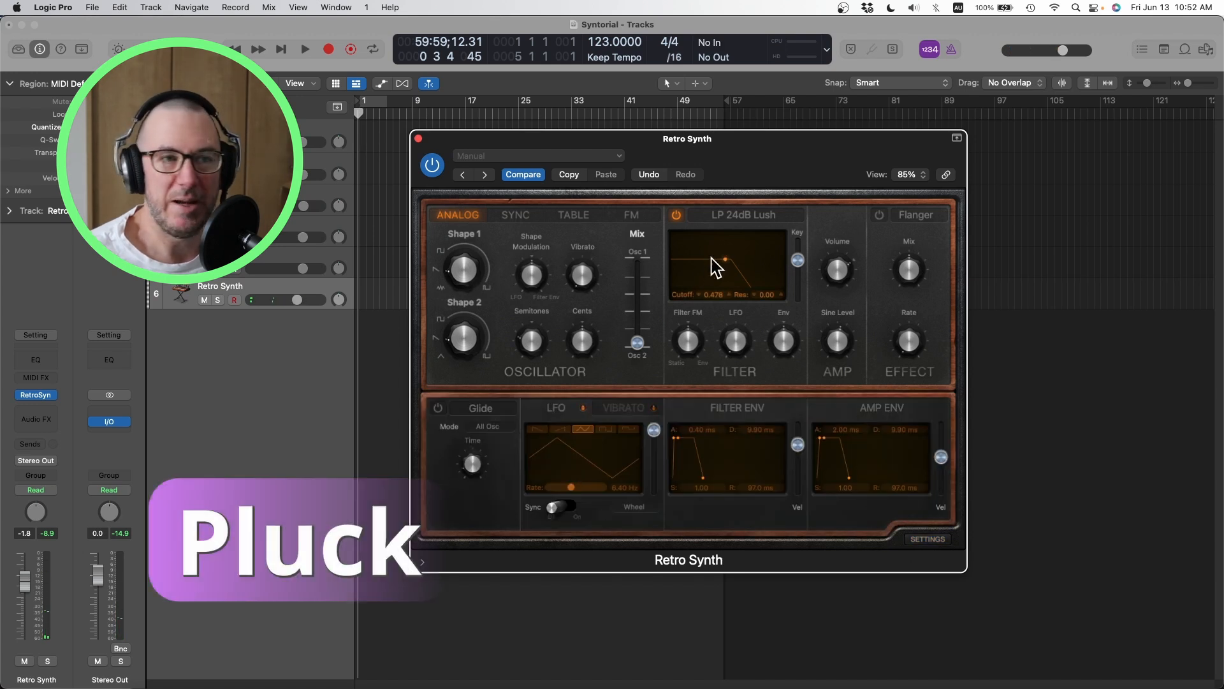
{"action": "left_click", "coordinate": [588, 154]}
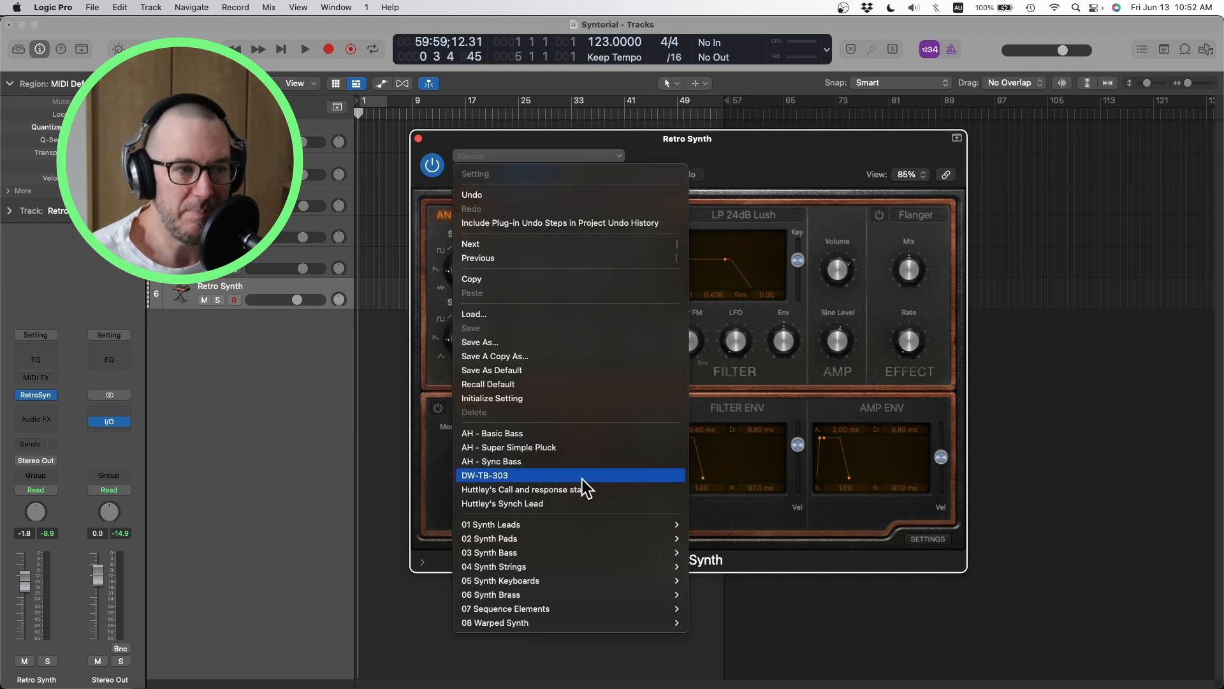
{"action": "left_click", "coordinate": [564, 396]}
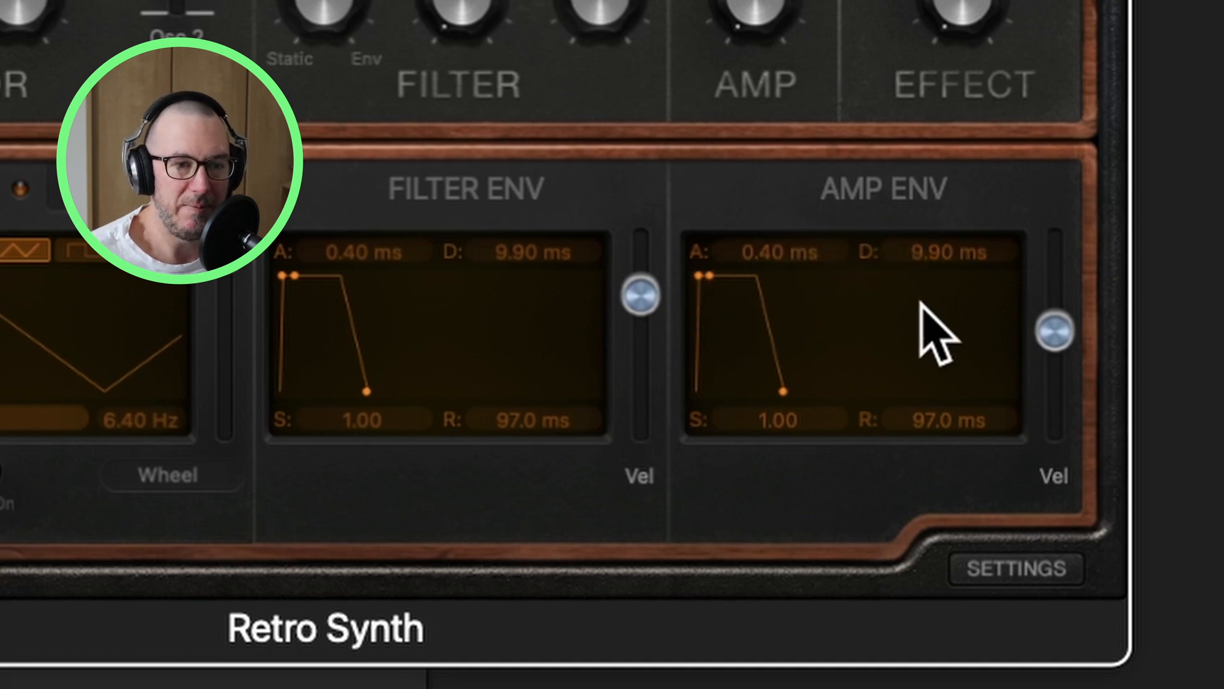
Shape the amp envelope with sustain 0.00, decay 590 ms and release 250 ms
{"action": "left_click_drag", "start_coordinate": [784, 419], "coordinate": [783, 419]}
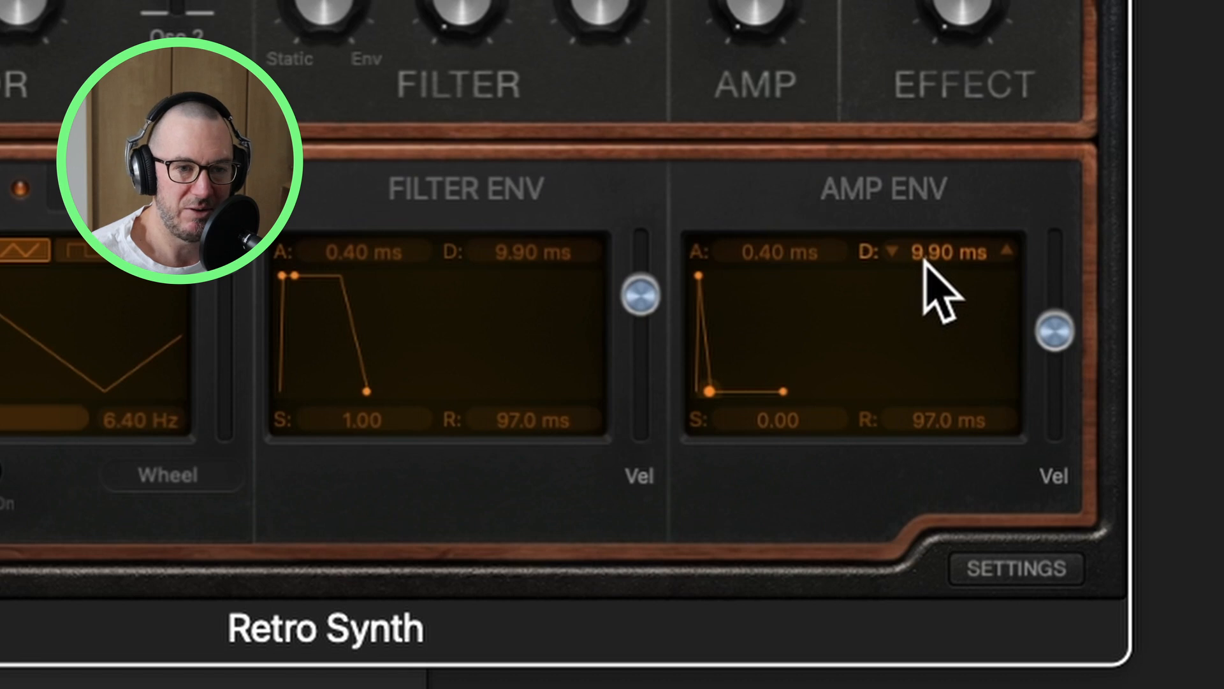
{"action": "left_click_drag", "start_coordinate": [925, 261], "coordinate": [924, 176]}
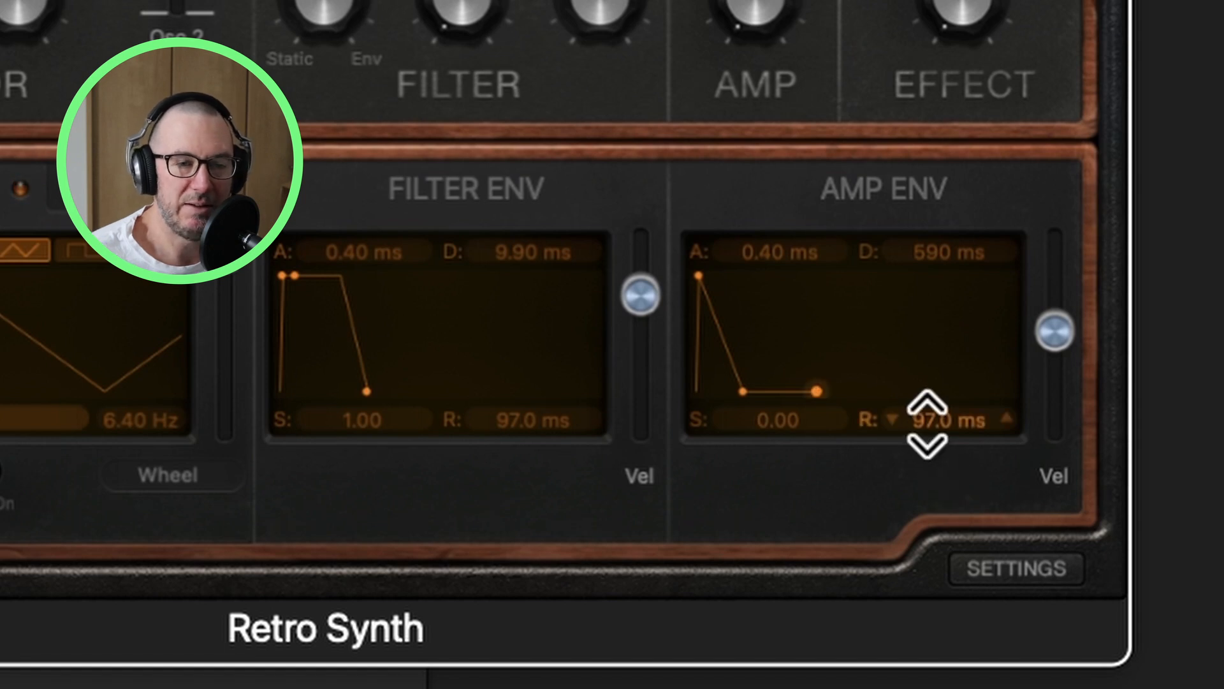
{"action": "left_click_drag", "start_coordinate": [927, 424], "coordinate": [927, 370]}
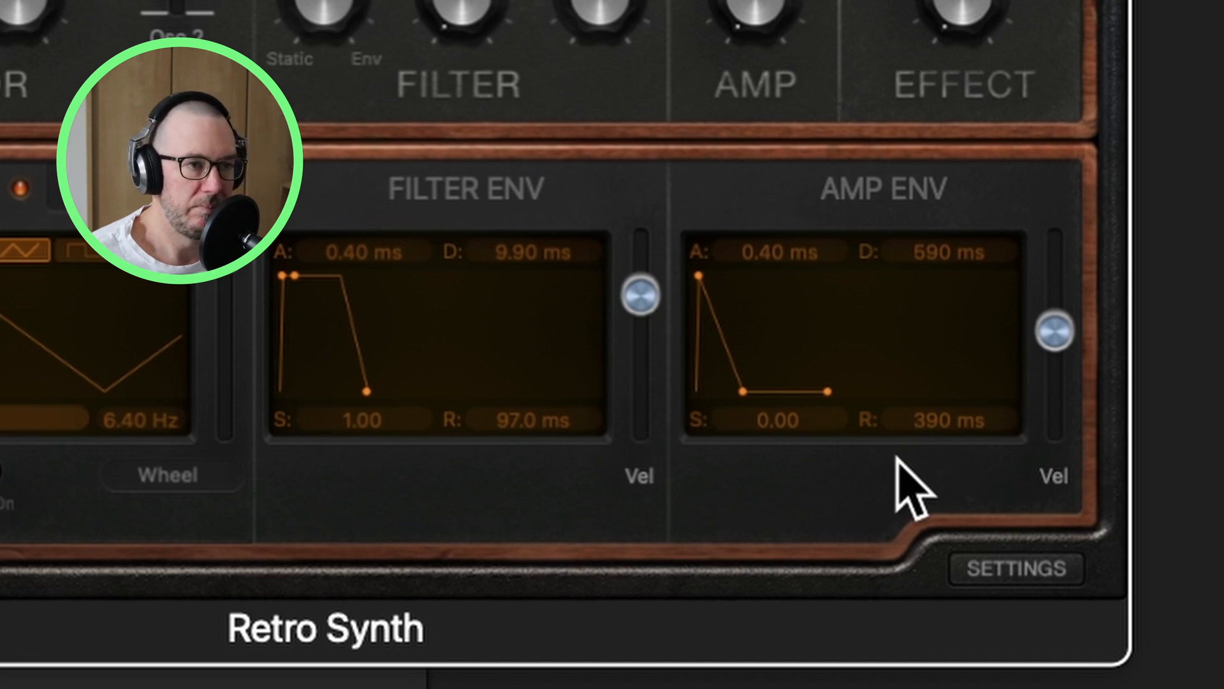
{"action": "left_click_drag", "start_coordinate": [926, 423], "coordinate": [926, 442]}
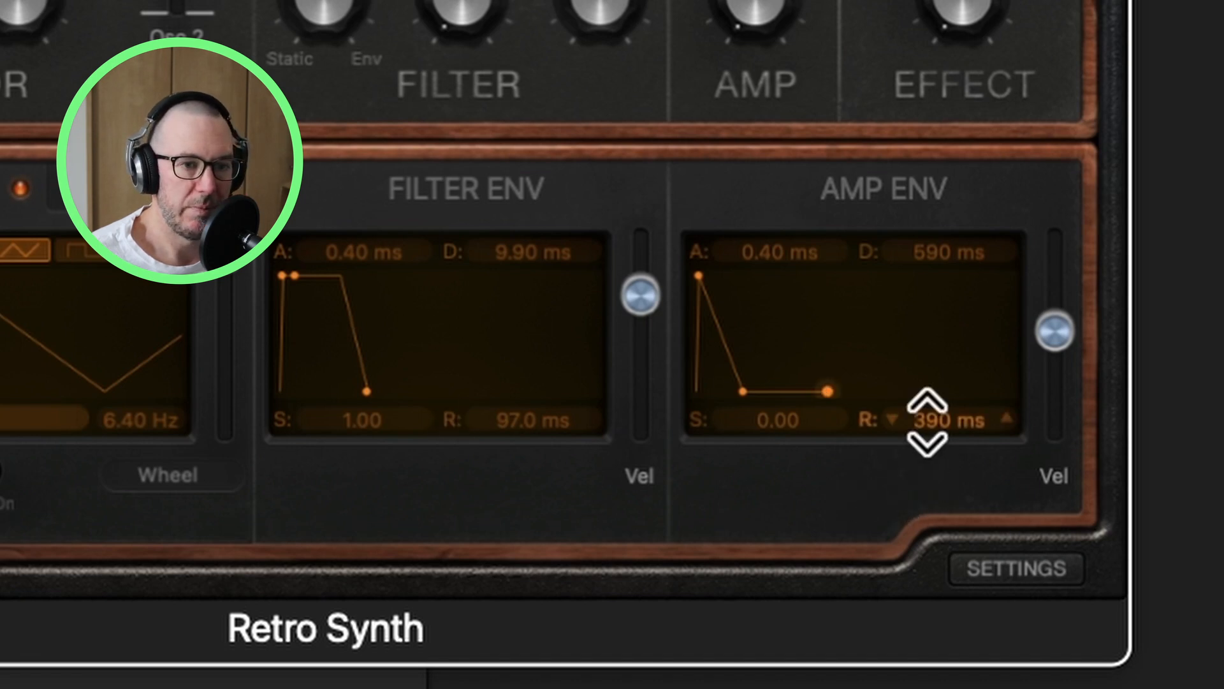
{"action": "left_click_drag", "start_coordinate": [896, 489], "coordinate": [897, 488]}
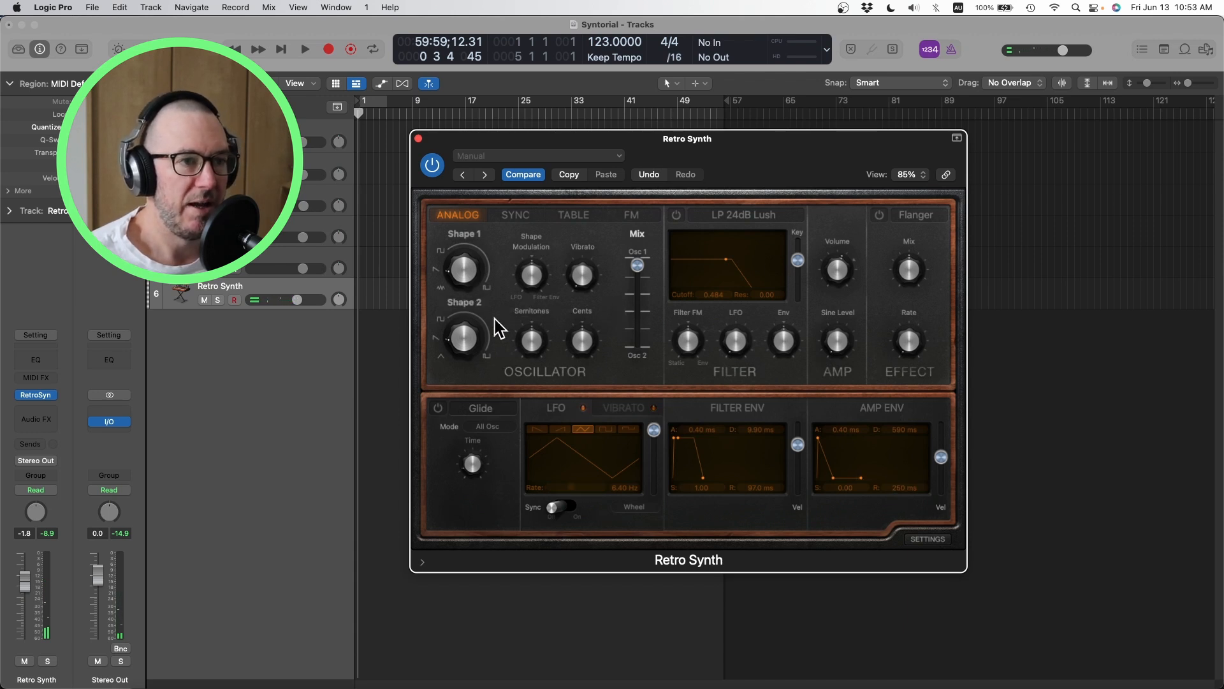
Try other Shape 1 waveforms, and turn on the LP 24dB Lush filter with its cutoff at 0.736
{"action": "mouse_move", "coordinate": [554, 351]}
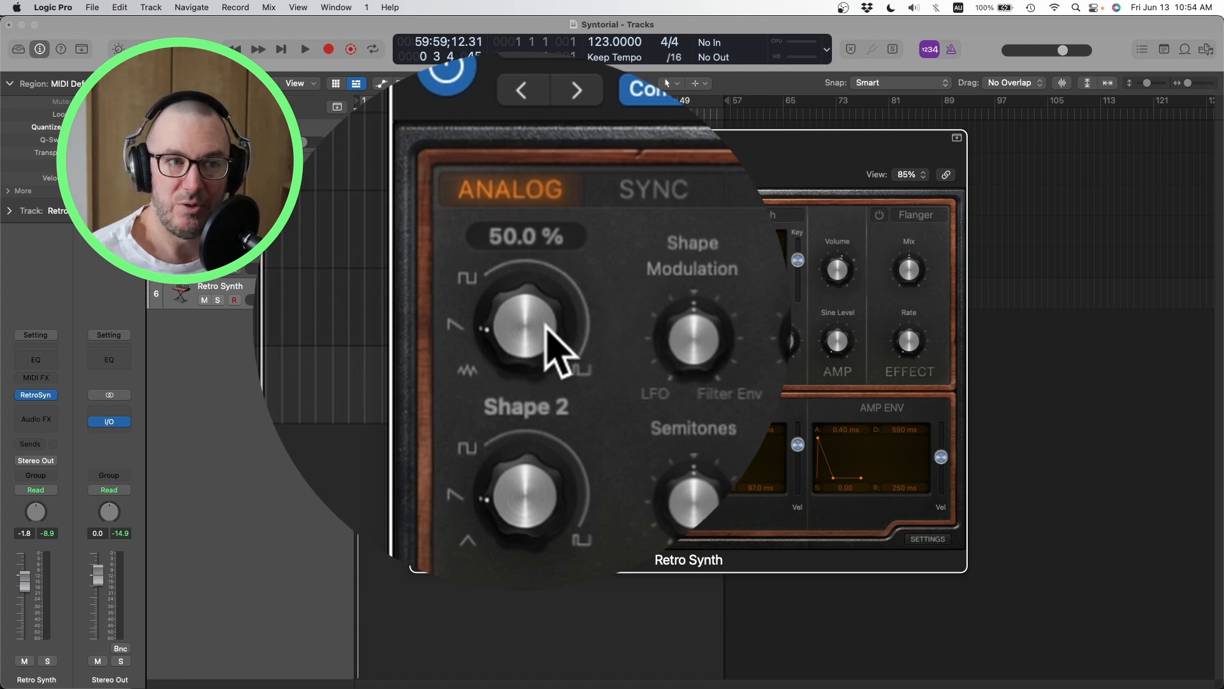
{"action": "left_click_drag", "start_coordinate": [522, 351], "coordinate": [514, 319]}
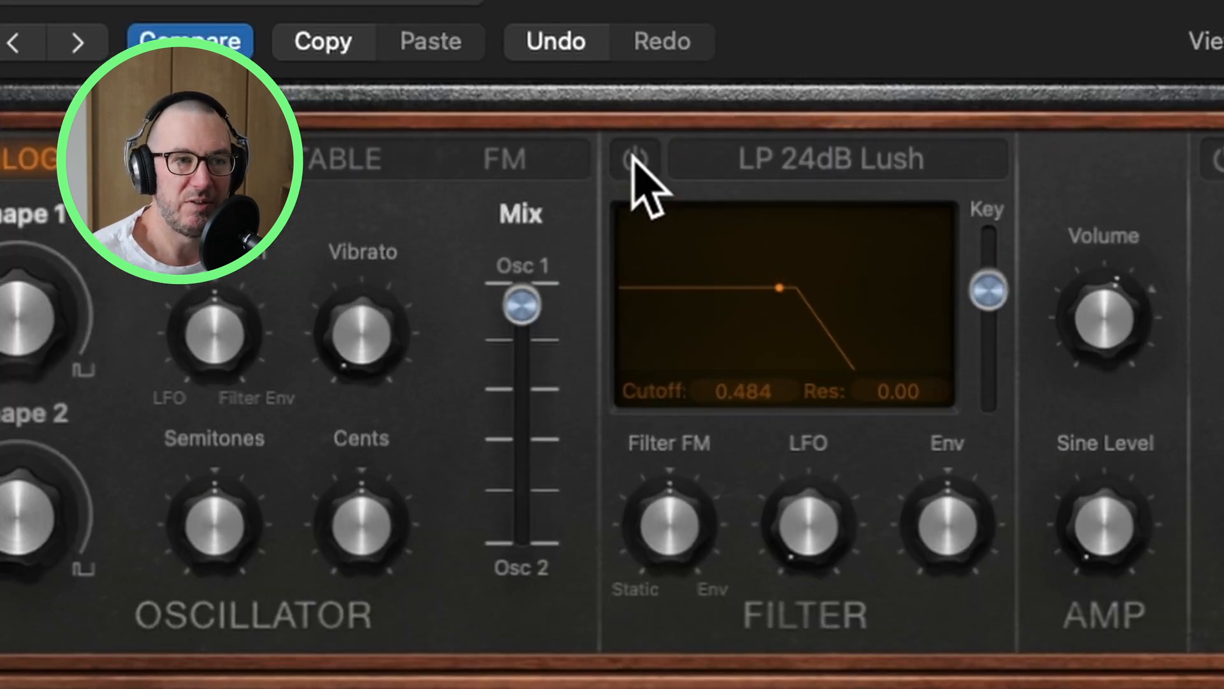
{"action": "left_click", "coordinate": [632, 159]}
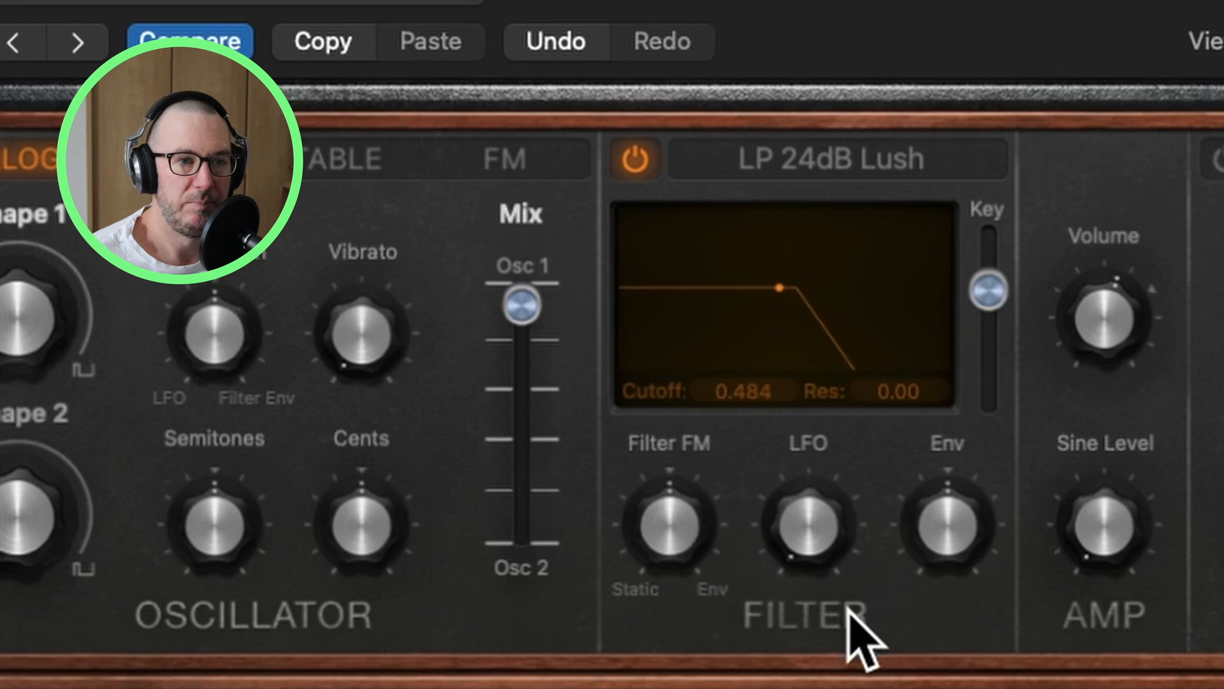
{"action": "left_click_drag", "start_coordinate": [733, 396], "coordinate": [733, 304]}
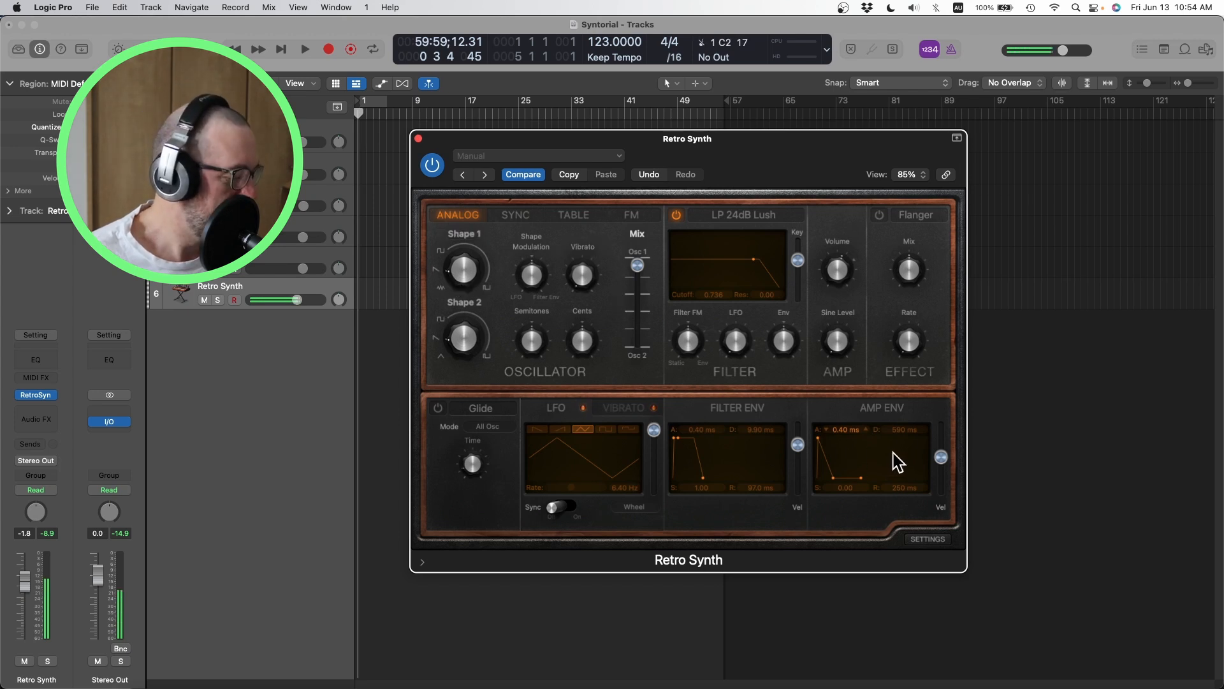
Set the amp envelope's decay to 370 ms and release to 420 ms, and try variations of Shape 1
{"action": "left_click_drag", "start_coordinate": [894, 429], "coordinate": [894, 437]}
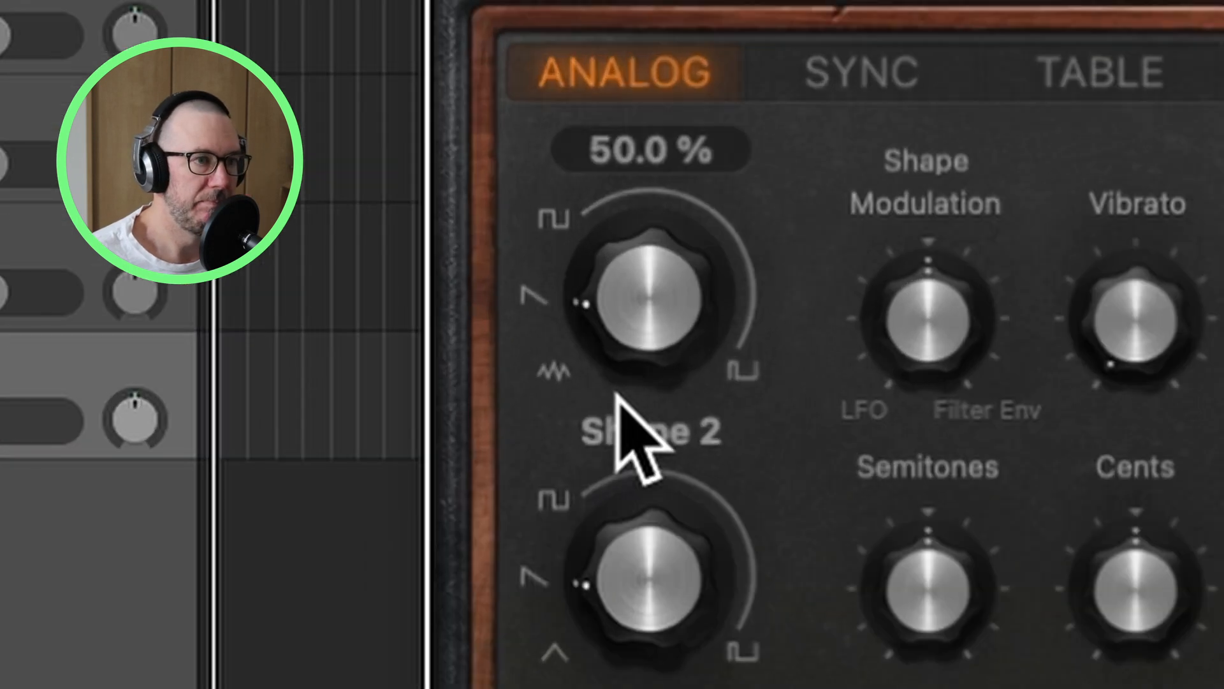
{"action": "left_click_drag", "start_coordinate": [456, 297], "coordinate": [453, 283]}
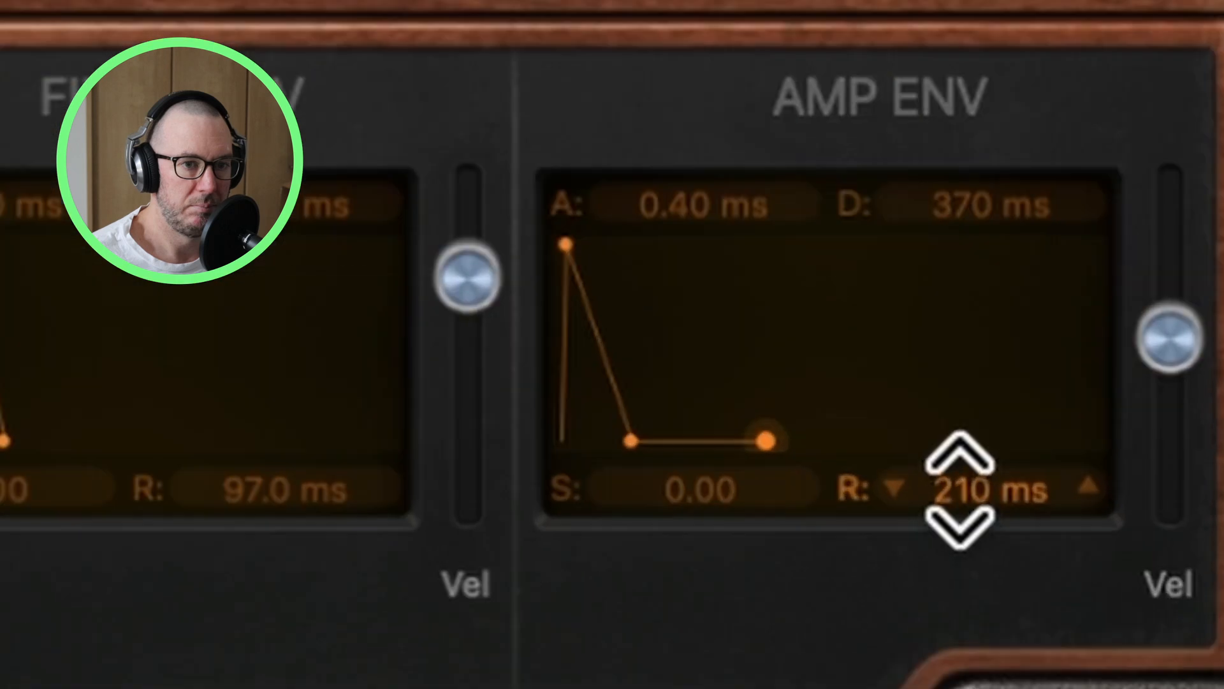
{"action": "left_click_drag", "start_coordinate": [899, 488], "coordinate": [956, 491]}
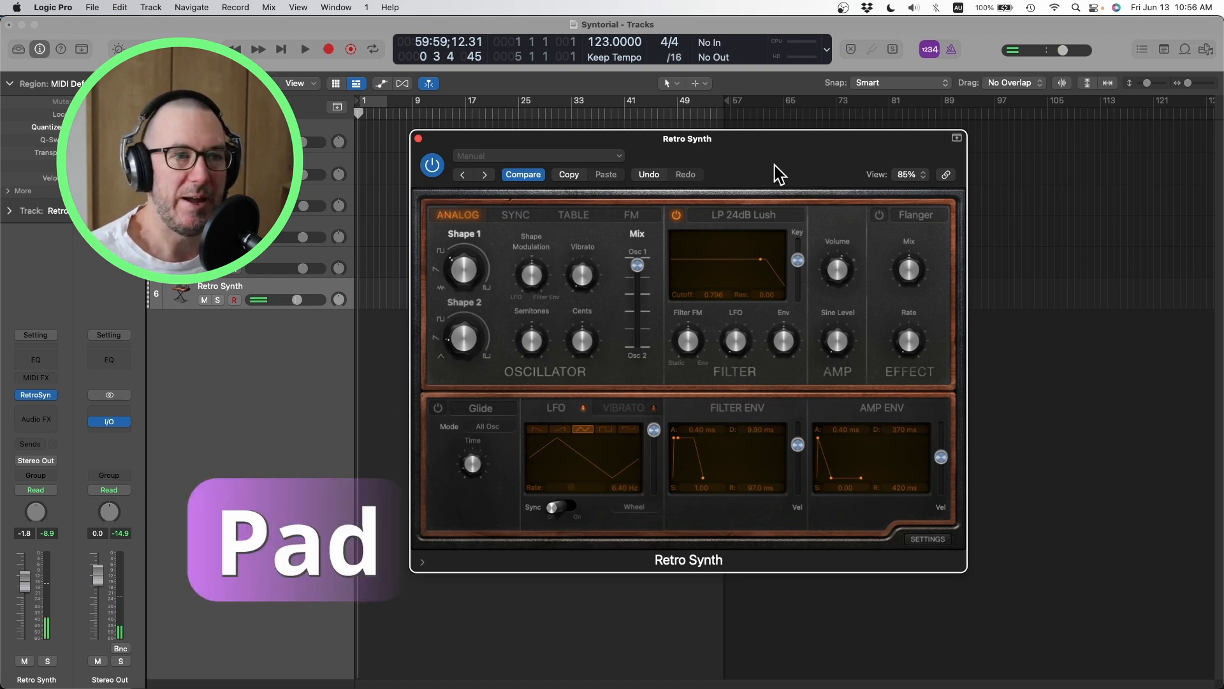
Initialize the Retro Synth setting again to clear the current patch
{"action": "left_click", "coordinate": [599, 154]}
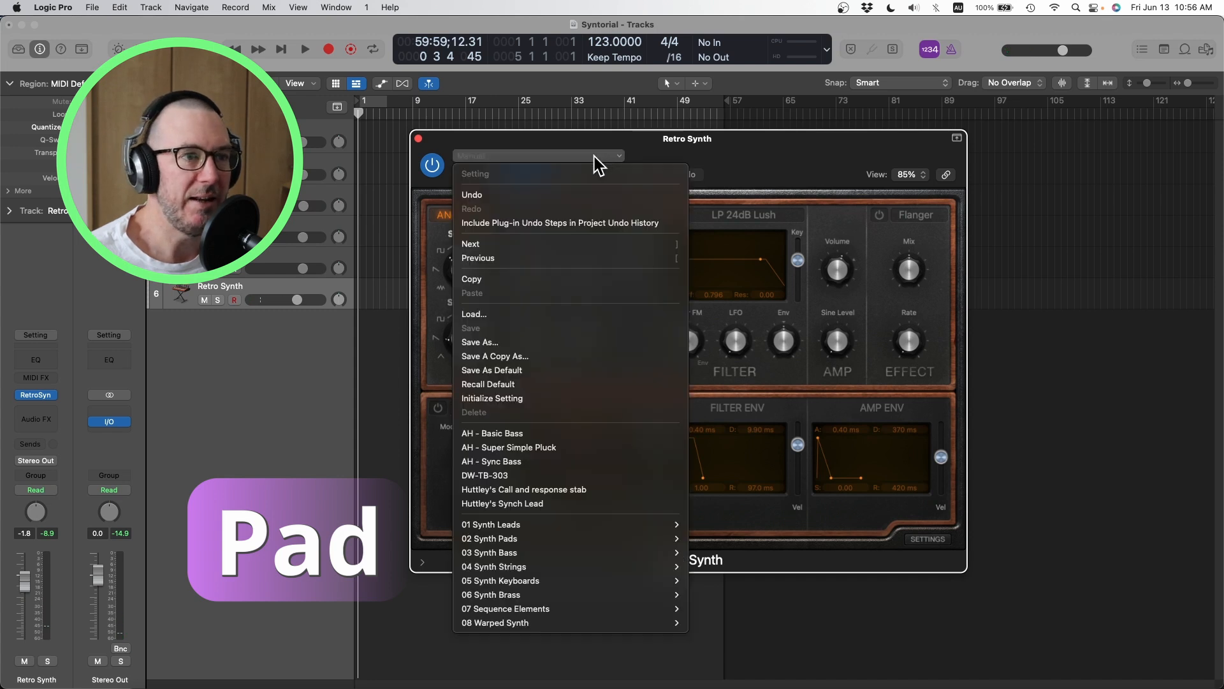
{"action": "left_click", "coordinate": [544, 400]}
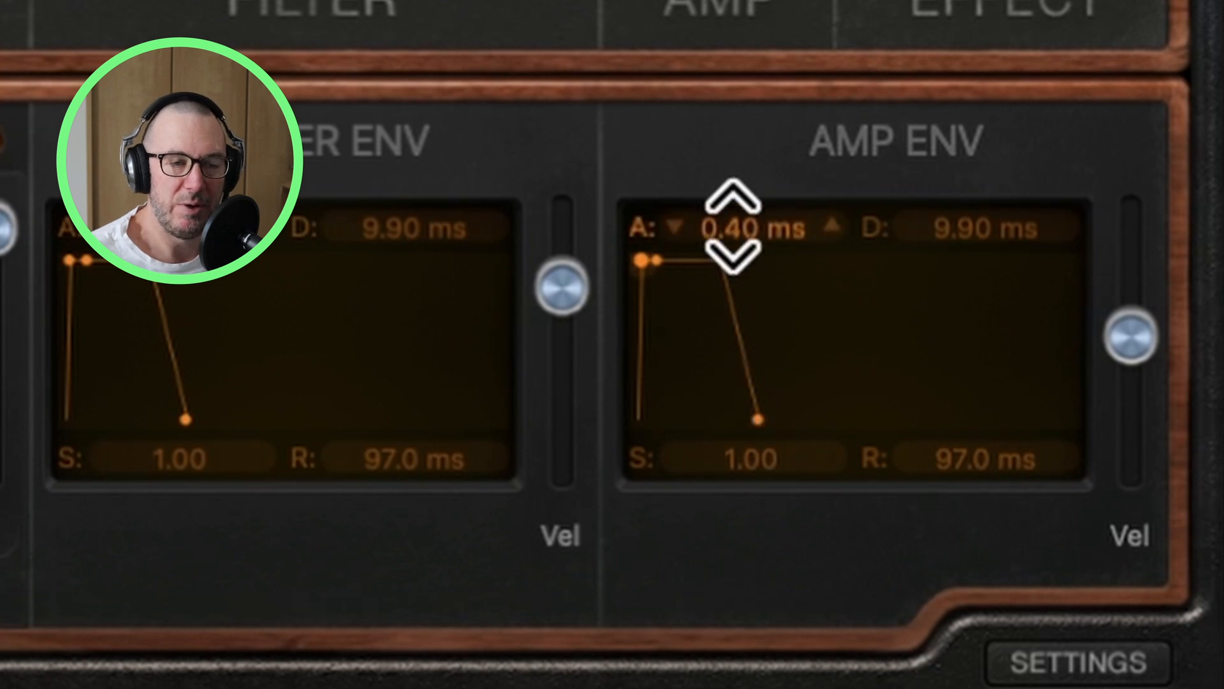
Set the amp envelope's attack to 330 ms and its release to 1100 ms
{"action": "left_click_drag", "start_coordinate": [733, 228], "coordinate": [734, 153]}
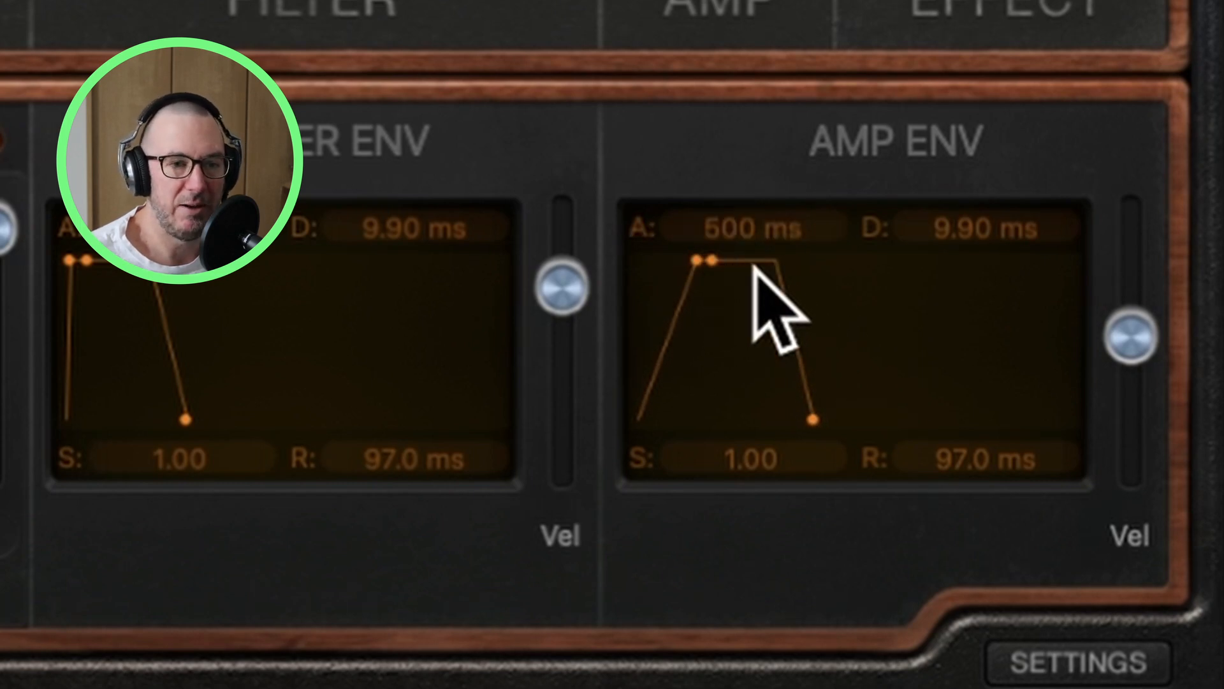
{"action": "left_click_drag", "start_coordinate": [733, 230], "coordinate": [733, 253]}
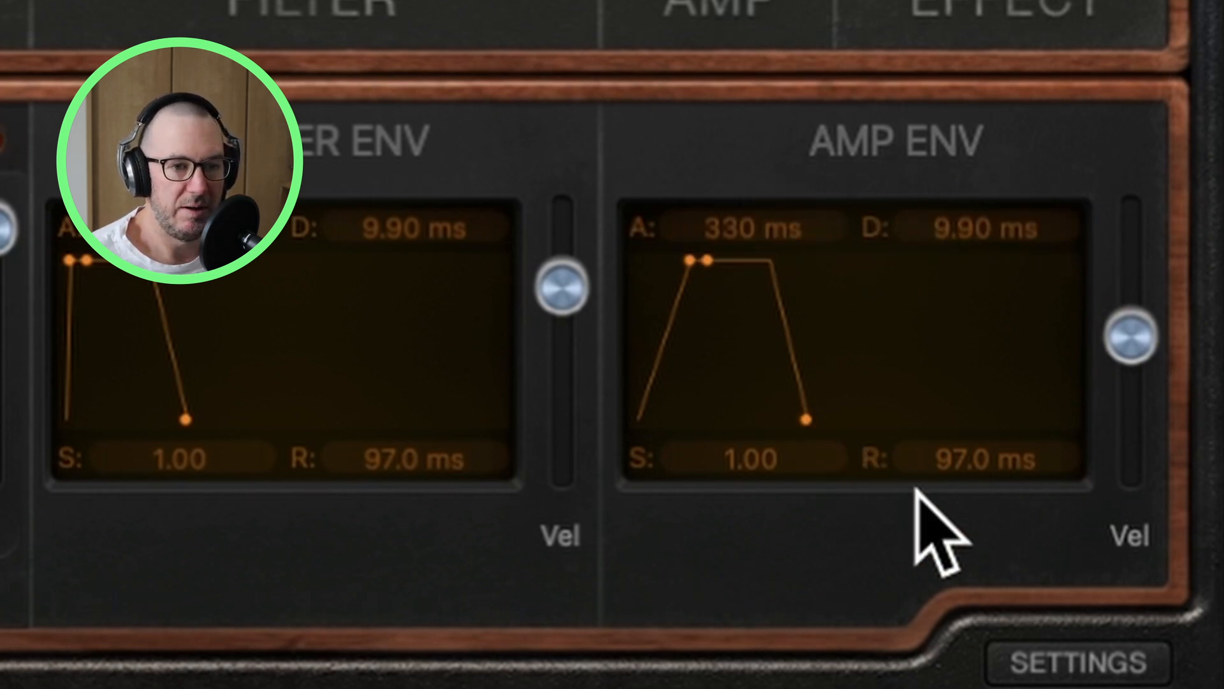
{"action": "left_click_drag", "start_coordinate": [958, 454], "coordinate": [958, 422]}
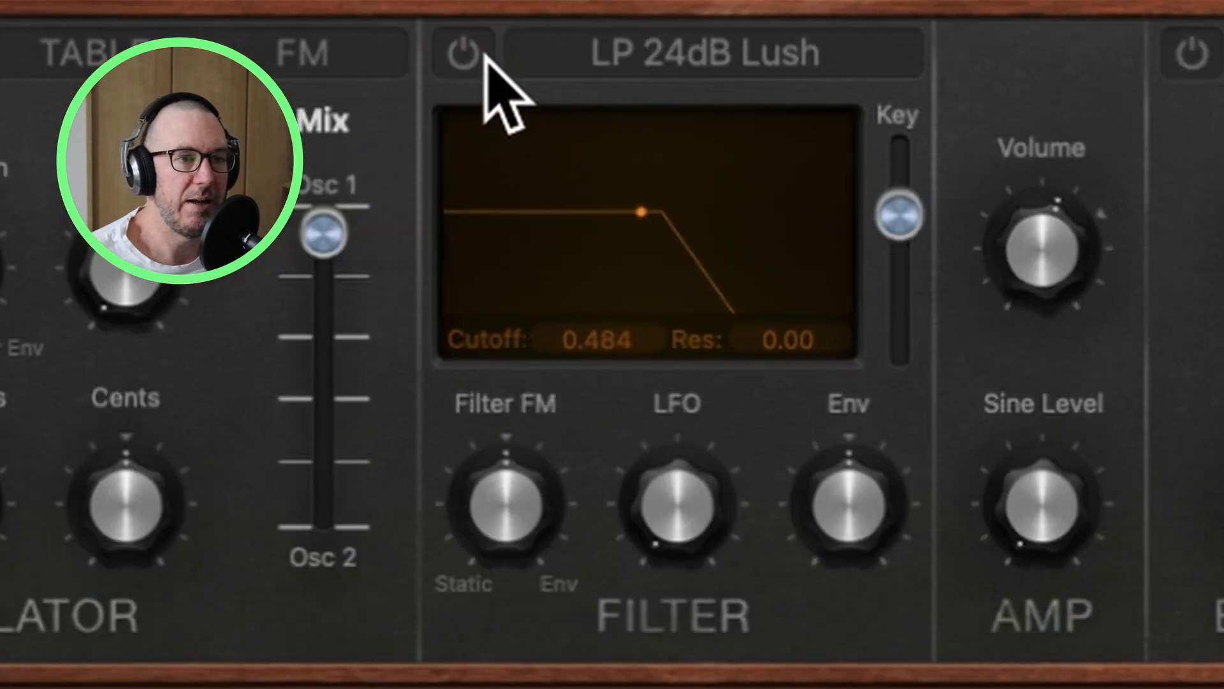
Turn on the LP 24dB Lush filter, compare the sound with it bypassed, and raise its cutoff to 0.764
{"action": "left_click", "coordinate": [482, 54]}
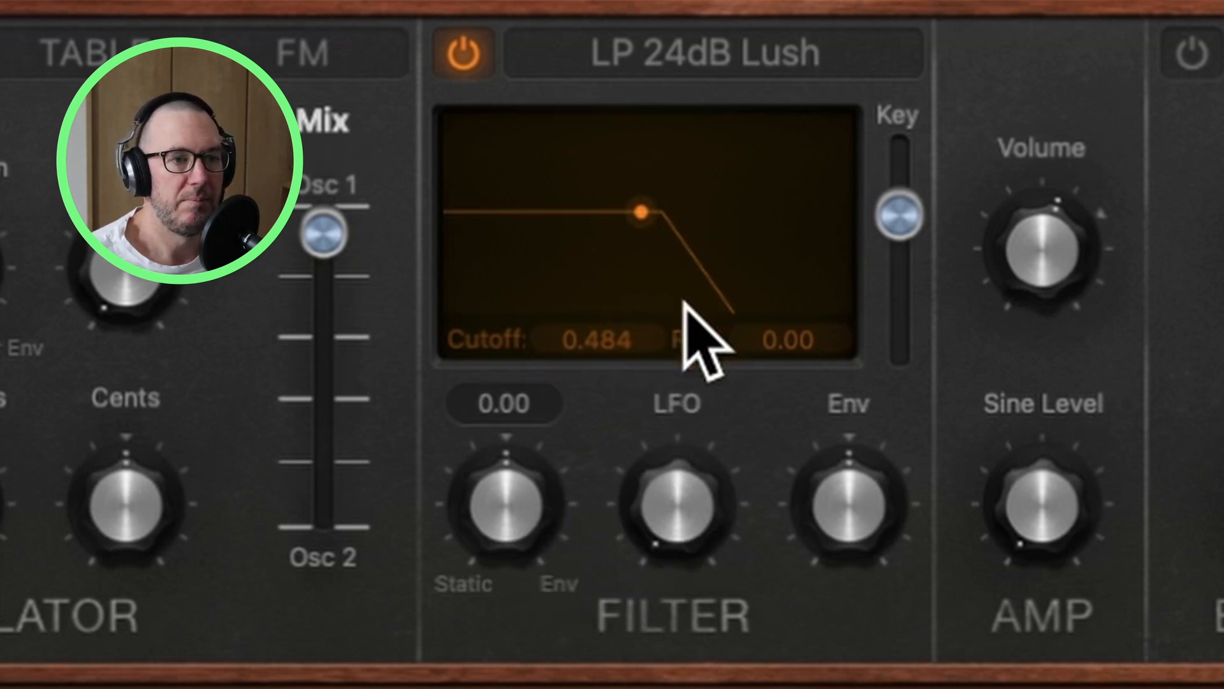
{"action": "left_click_drag", "start_coordinate": [606, 333], "coordinate": [606, 283]}
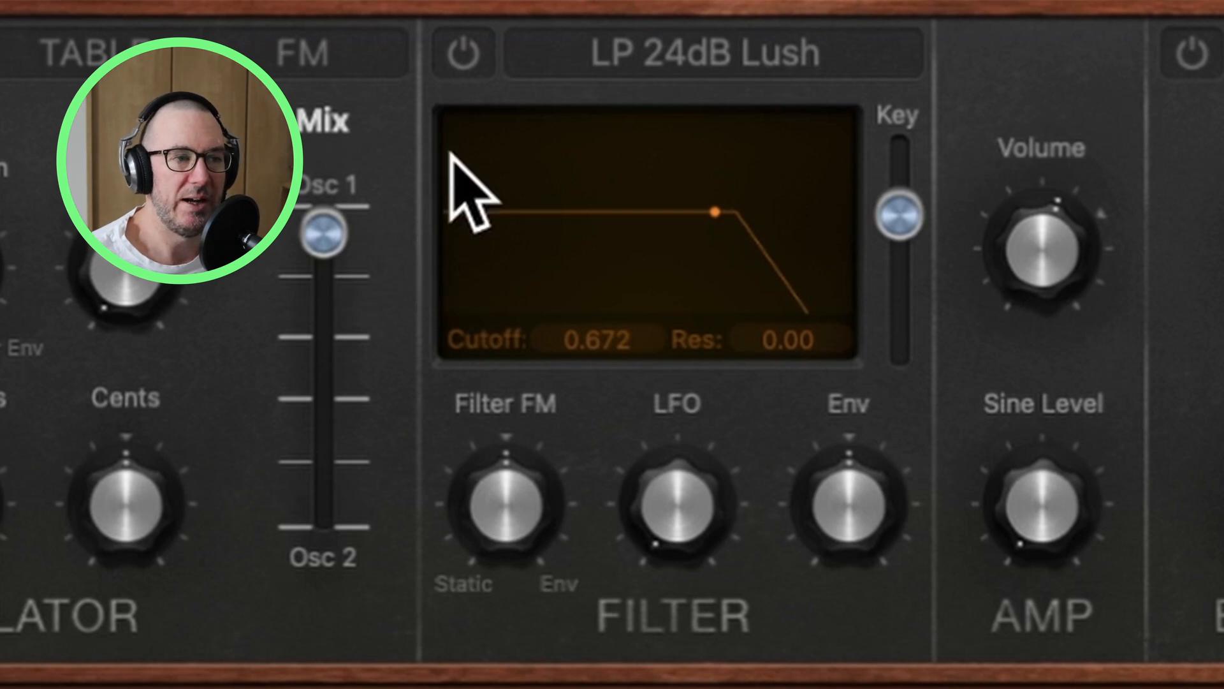
{"action": "left_click", "coordinate": [464, 54]}
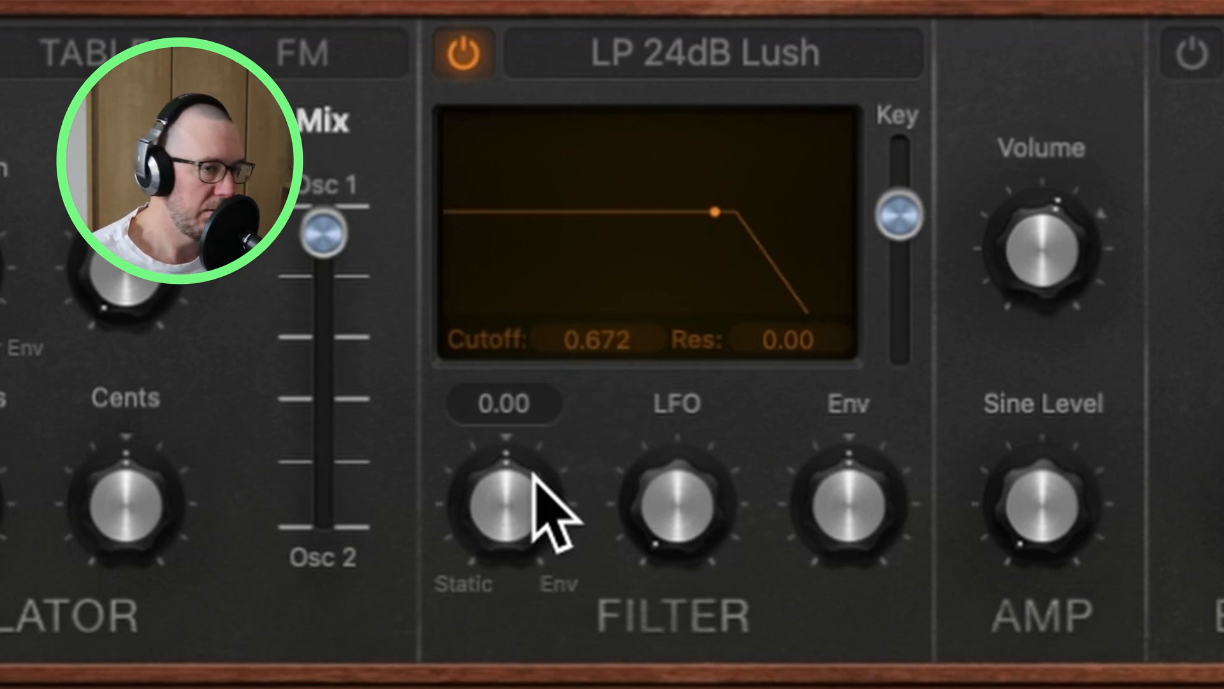
{"action": "left_click_drag", "start_coordinate": [623, 332], "coordinate": [623, 293]}
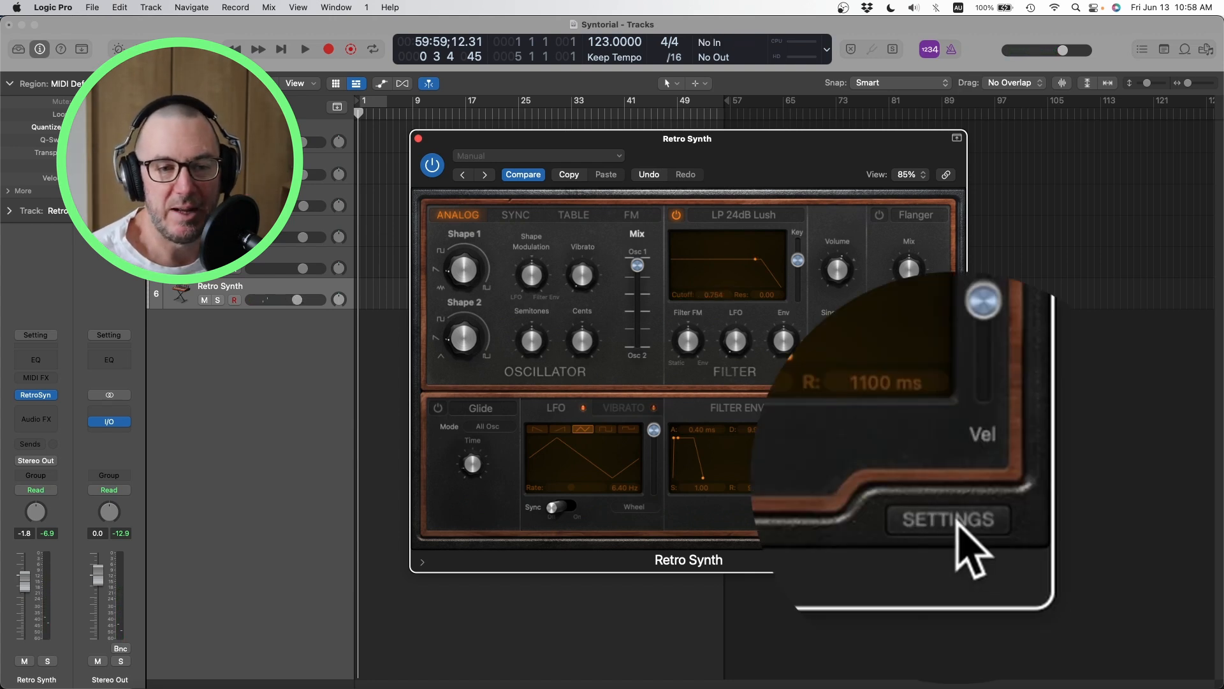
Set the global unison to 4 voices and the voice detune to 0.54
{"action": "left_click", "coordinate": [932, 542]}
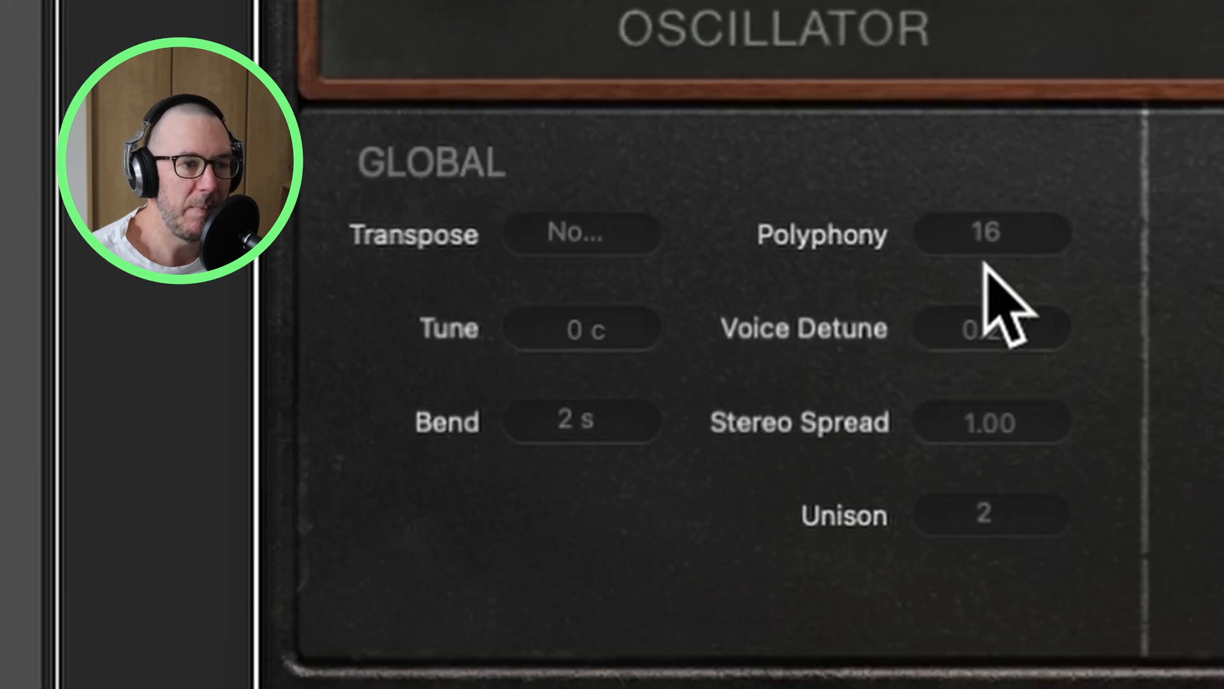
{"action": "left_click", "coordinate": [987, 524]}
{"action": "left_click", "coordinate": [998, 576]}
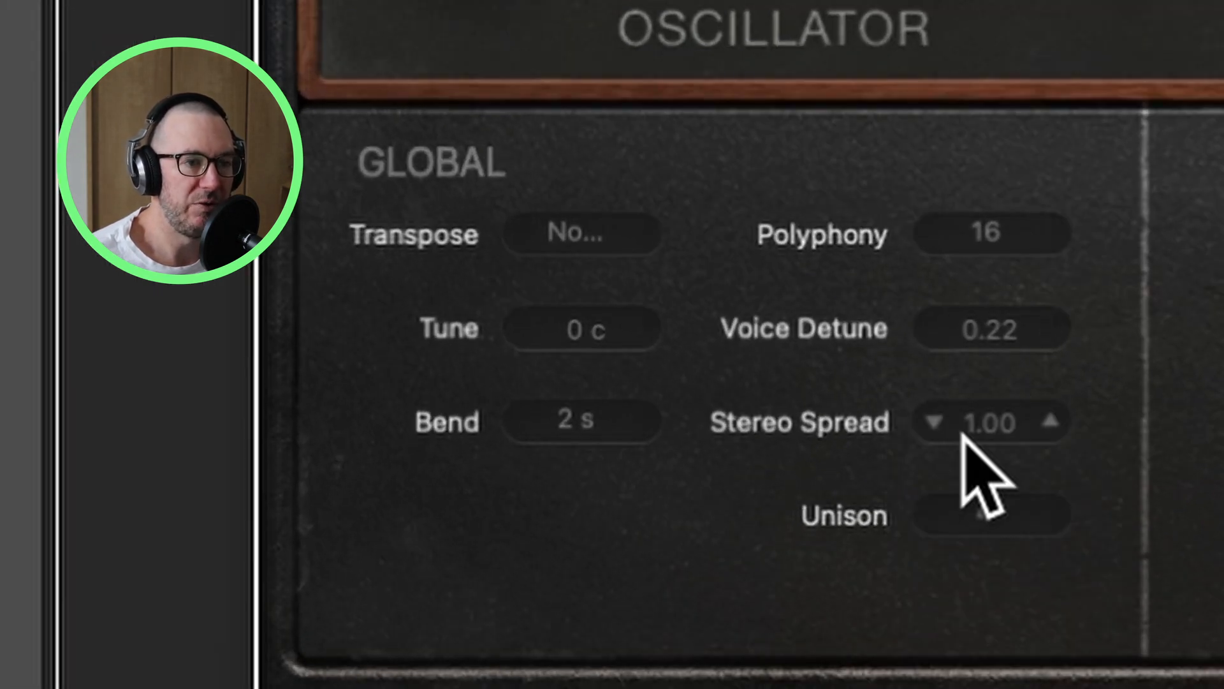
{"action": "left_click_drag", "start_coordinate": [989, 312], "coordinate": [989, 293]}
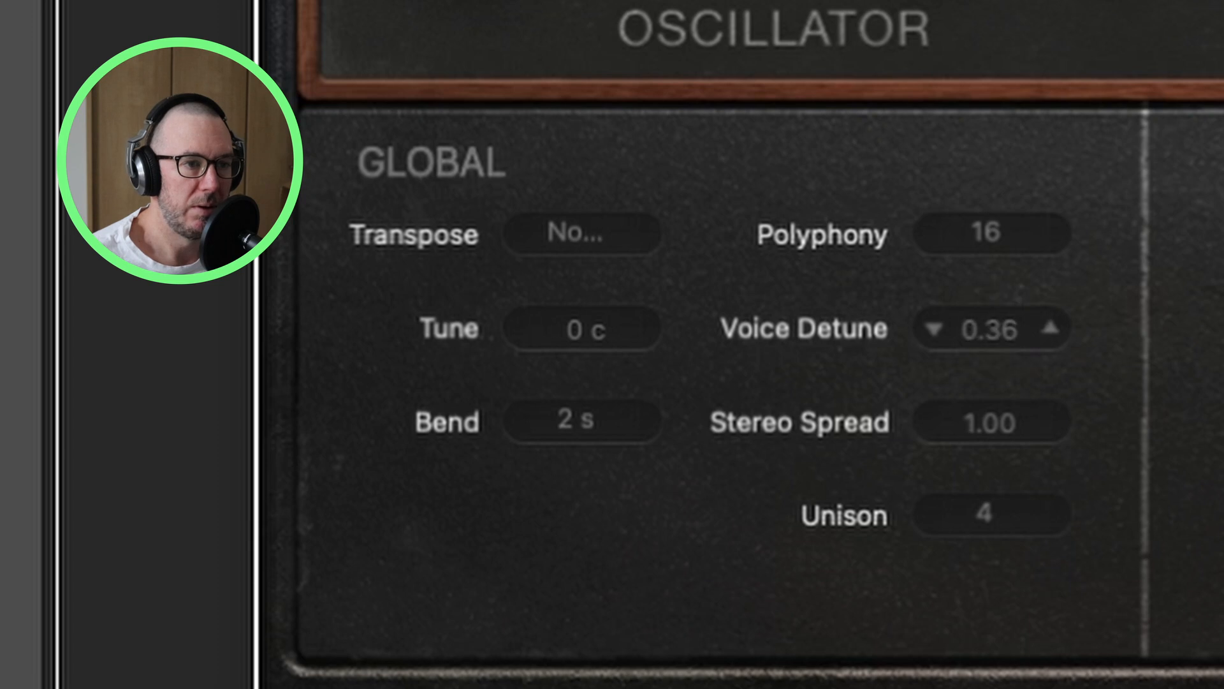
{"action": "left_click_drag", "start_coordinate": [973, 340], "coordinate": [980, 317]}
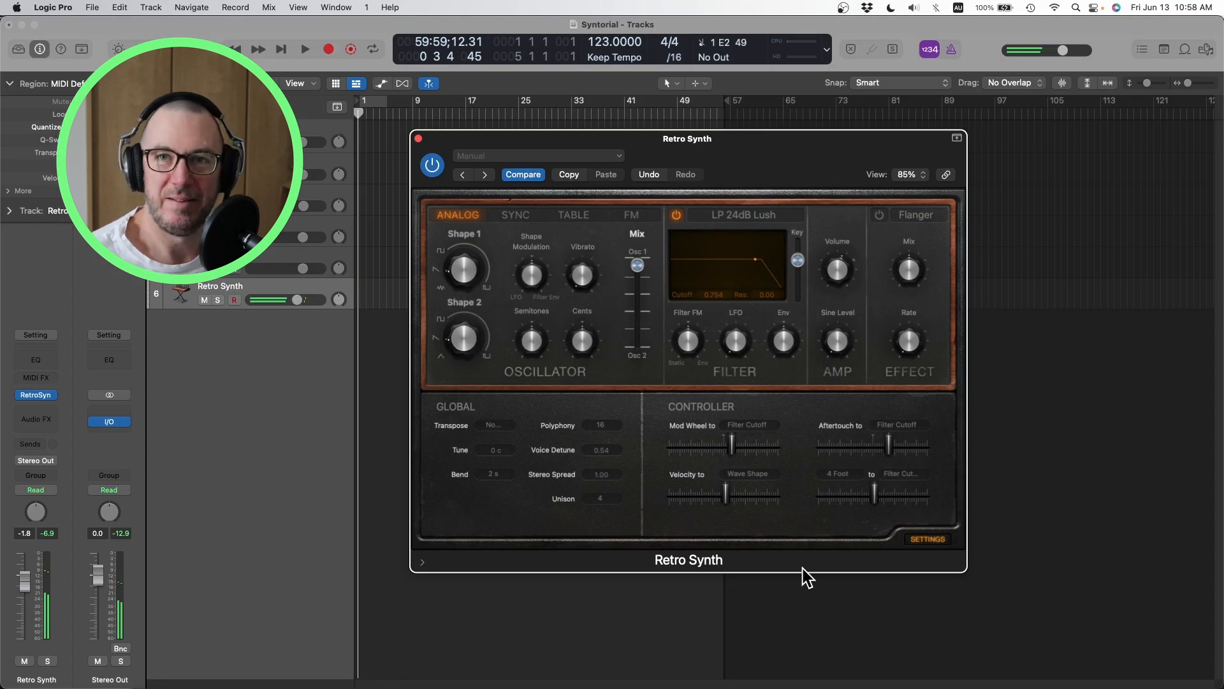
Save the pad setting as "AH - Super Simple Pad", and initialize the Retro Synth setting for a new lead sound
{"action": "left_click", "coordinate": [605, 155]}
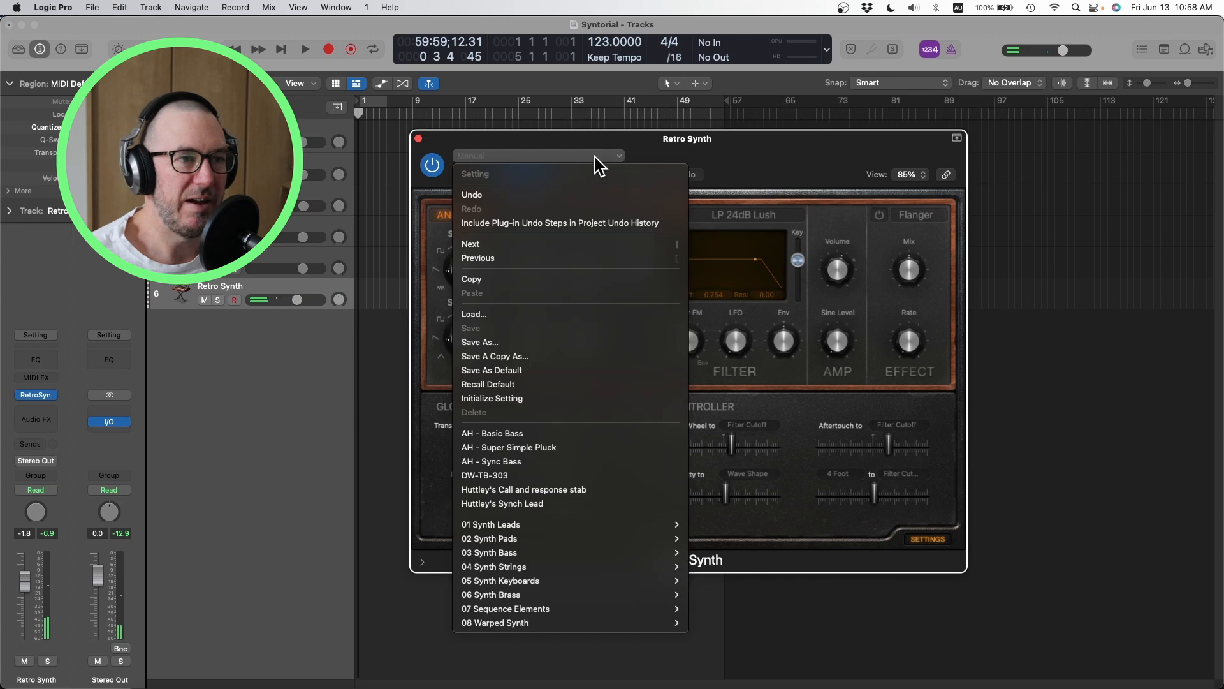
{"action": "left_click", "coordinate": [544, 358]}
{"action": "type", "text": "AH - Super Simple Pad"}
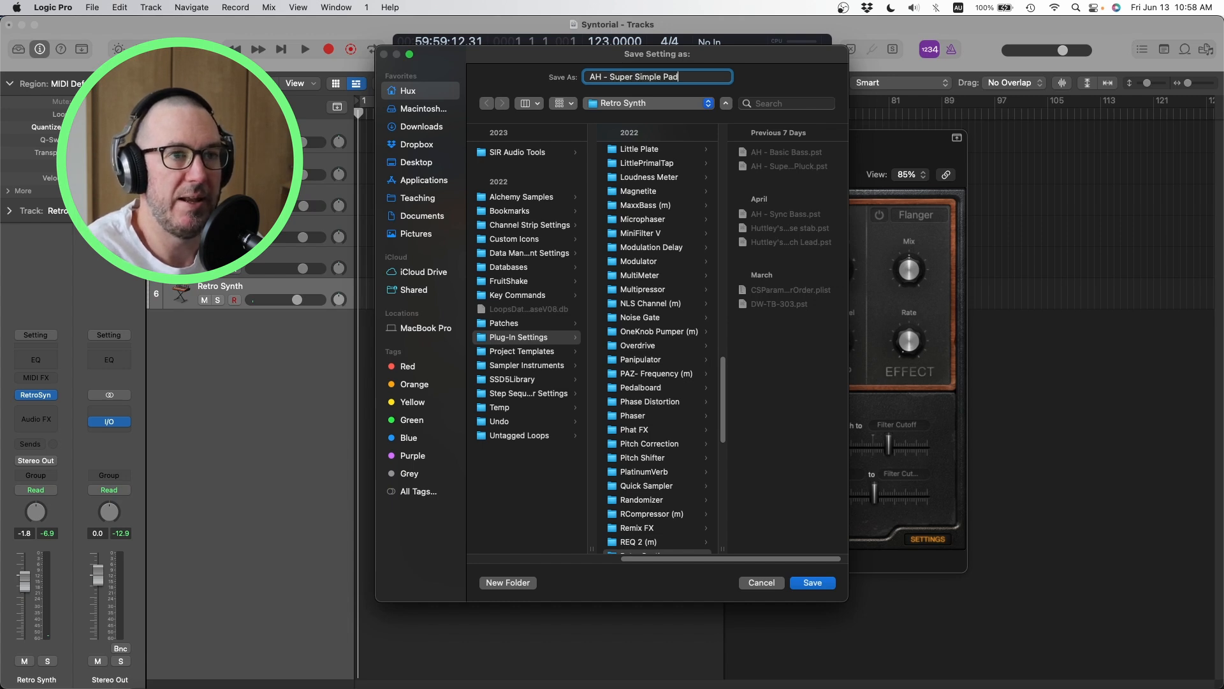
{"action": "key", "text": "Return"}
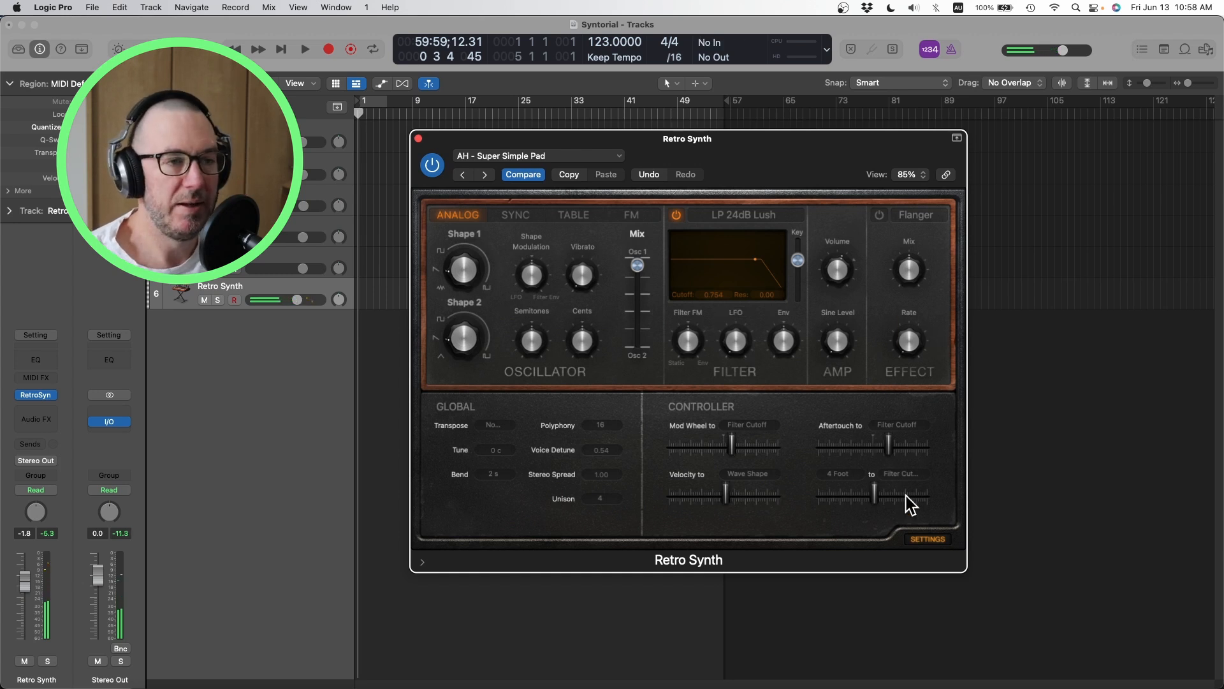
{"action": "left_click", "coordinate": [618, 156]}
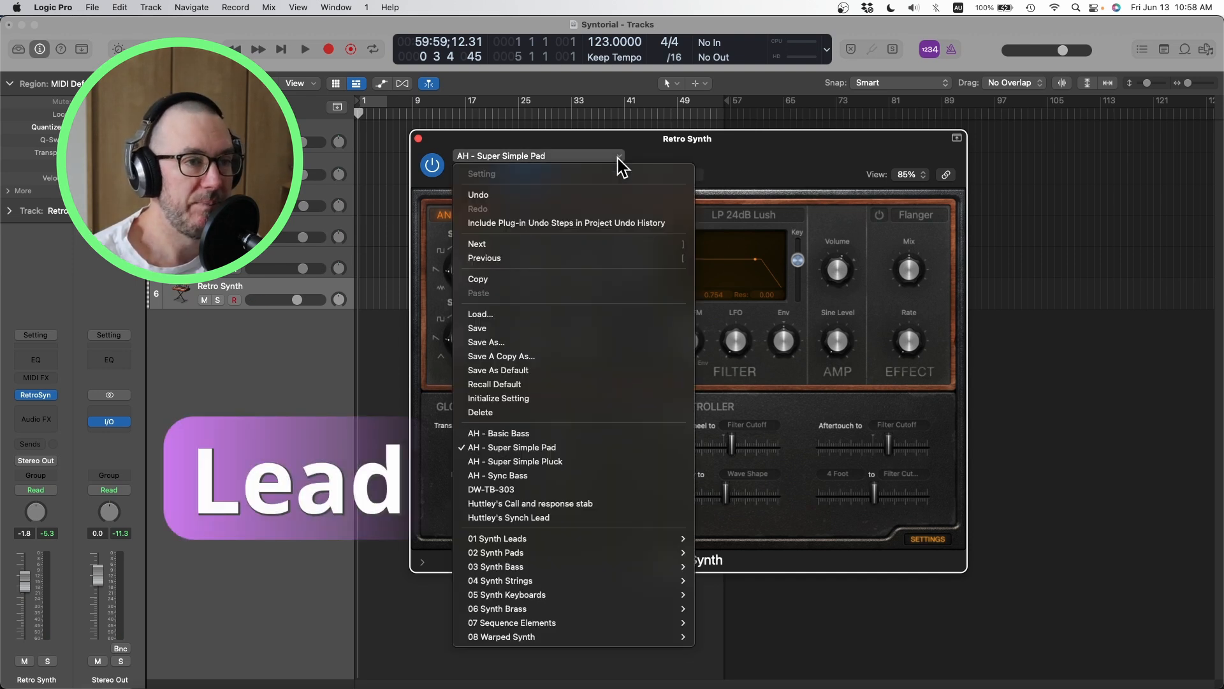
{"action": "left_click", "coordinate": [564, 404]}
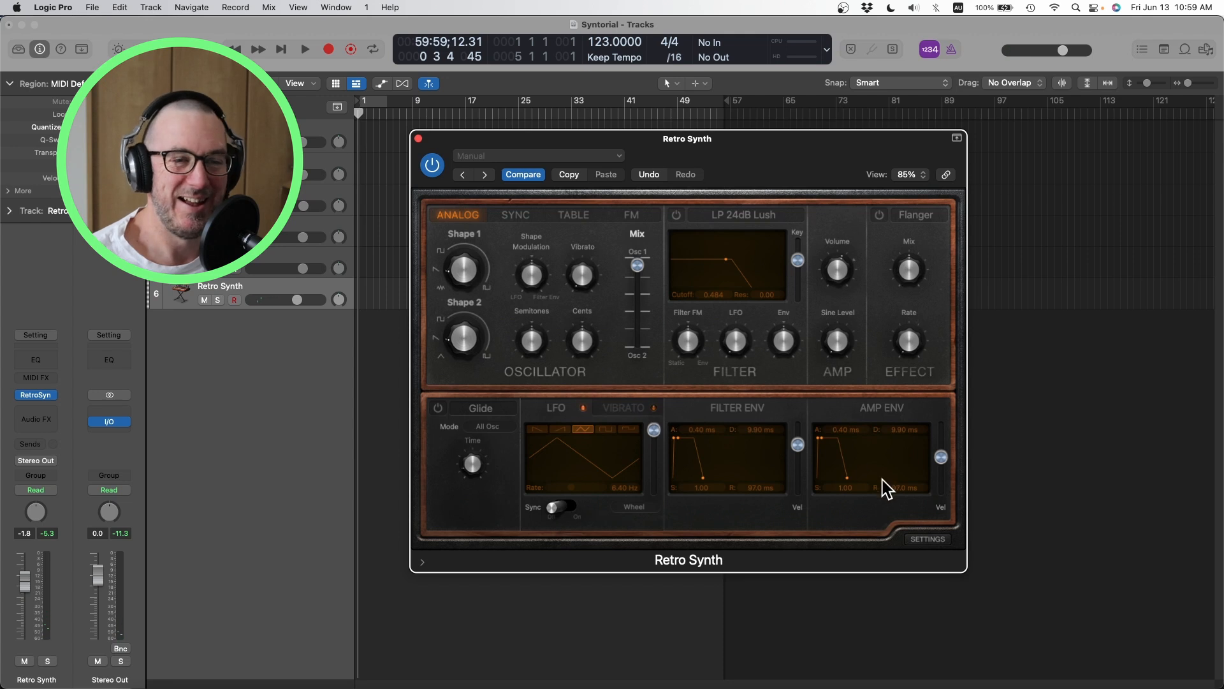
Move the oscillator mix fully to Osc 2 and switch Shape 1 to the noise waveform
{"action": "mouse_move", "coordinate": [488, 331]}
{"action": "mouse_move", "coordinate": [536, 293]}
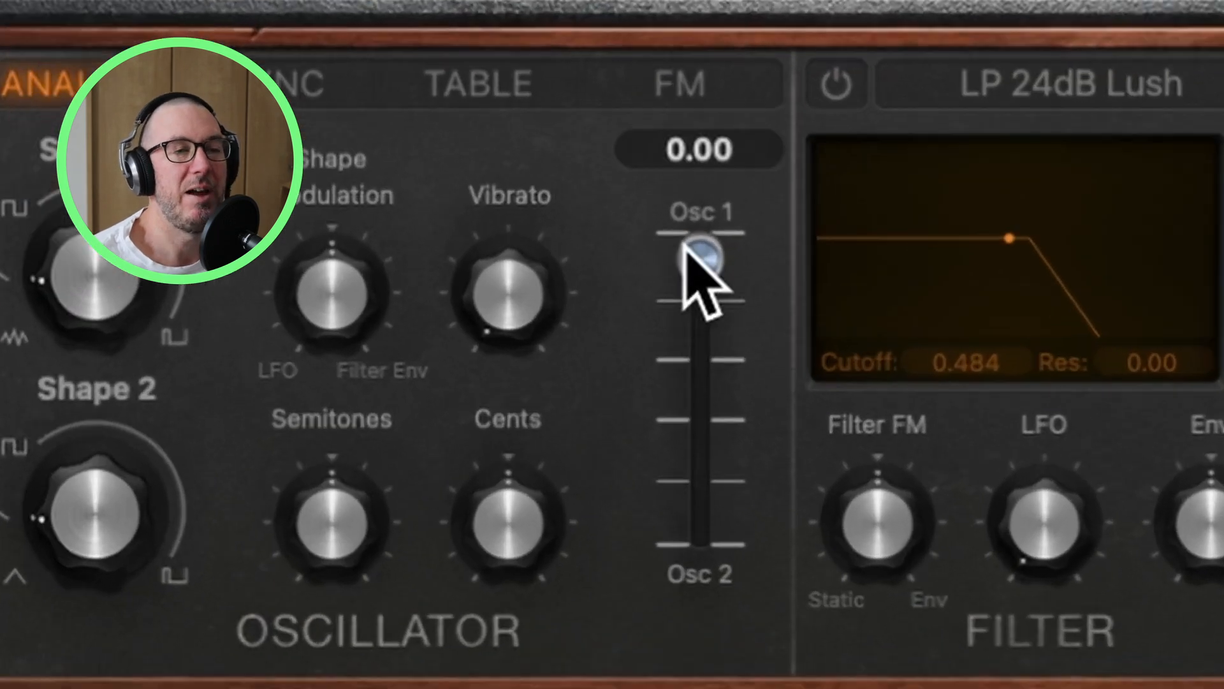
{"action": "left_click_drag", "start_coordinate": [636, 266], "coordinate": [636, 282]}
{"action": "left_click_drag", "start_coordinate": [696, 318], "coordinate": [724, 668]}
{"action": "mouse_move", "coordinate": [115, 545]}
{"action": "mouse_move", "coordinate": [91, 291]}
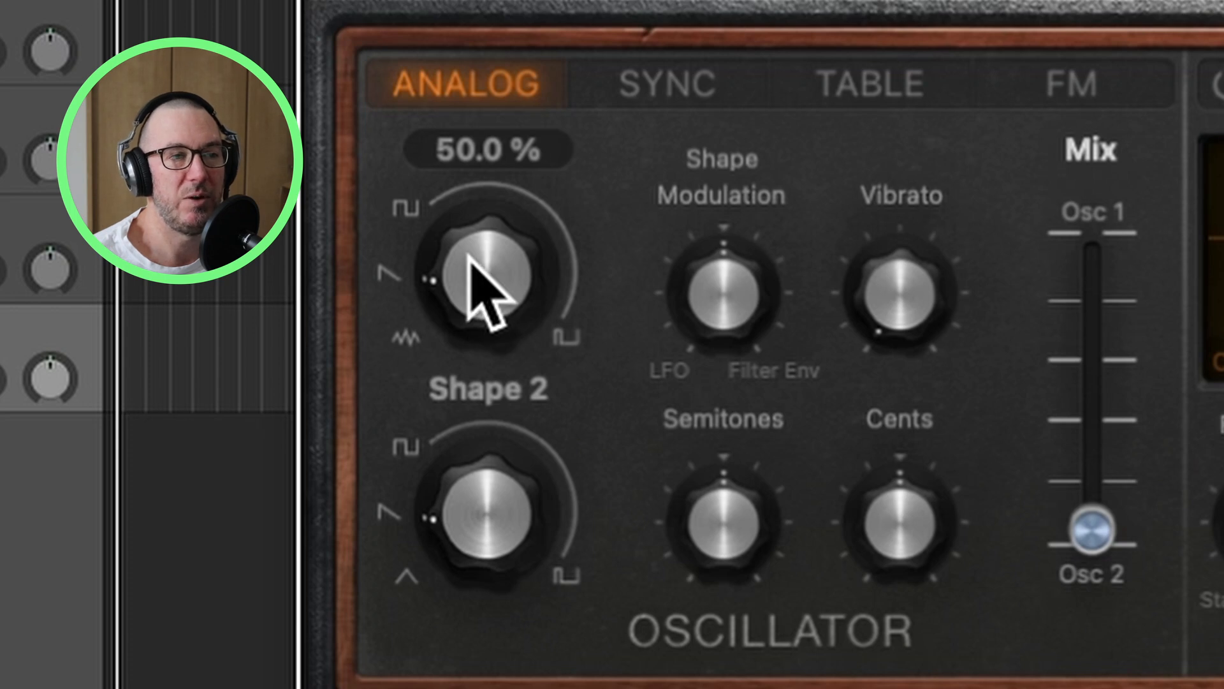
{"action": "left_click_drag", "start_coordinate": [469, 255], "coordinate": [470, 335]}
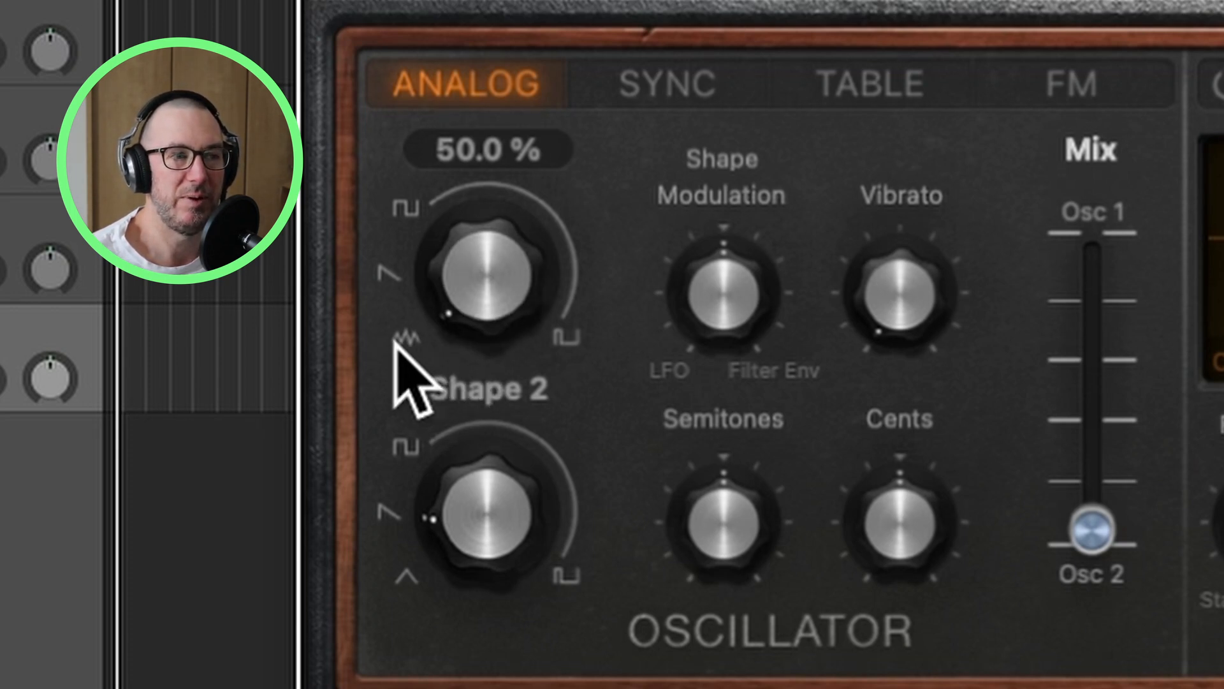
Audition the noise of Osc 1 alone, then blend a little of it under Osc 2 with the mix at about 0.96
{"action": "left_click_drag", "start_coordinate": [1084, 540], "coordinate": [1084, 82]}
{"action": "left_click_drag", "start_coordinate": [1100, 254], "coordinate": [1093, 536]}
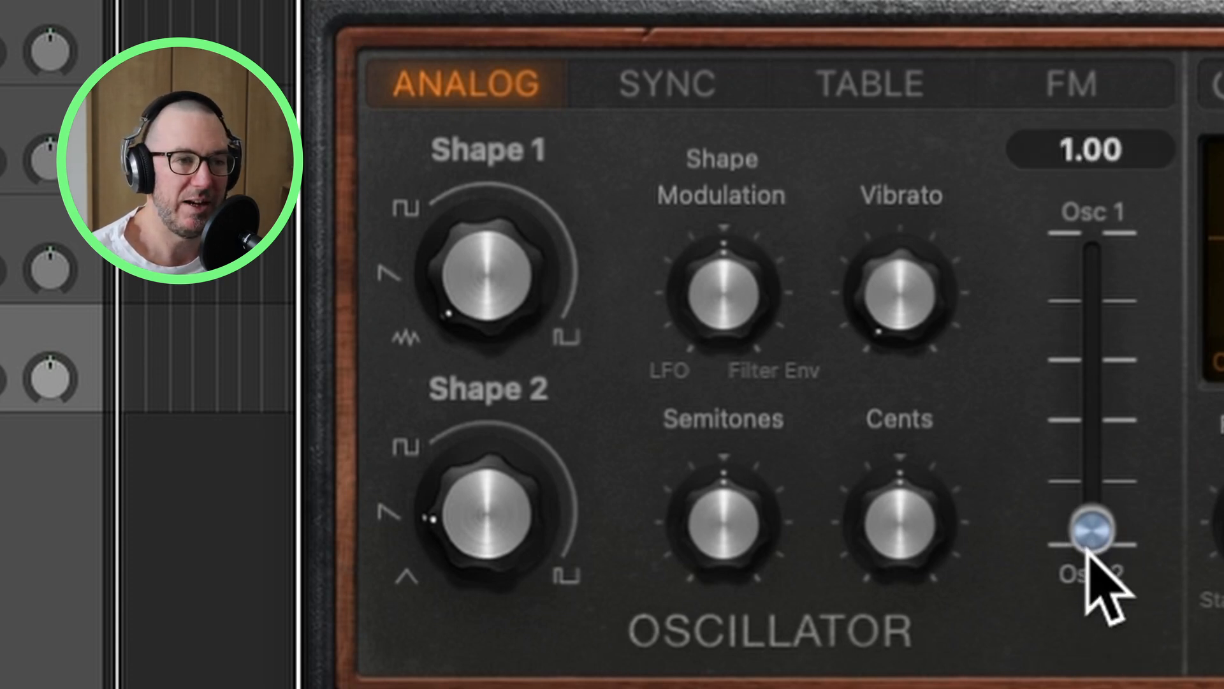
{"action": "left_click_drag", "start_coordinate": [1088, 547], "coordinate": [1088, 534]}
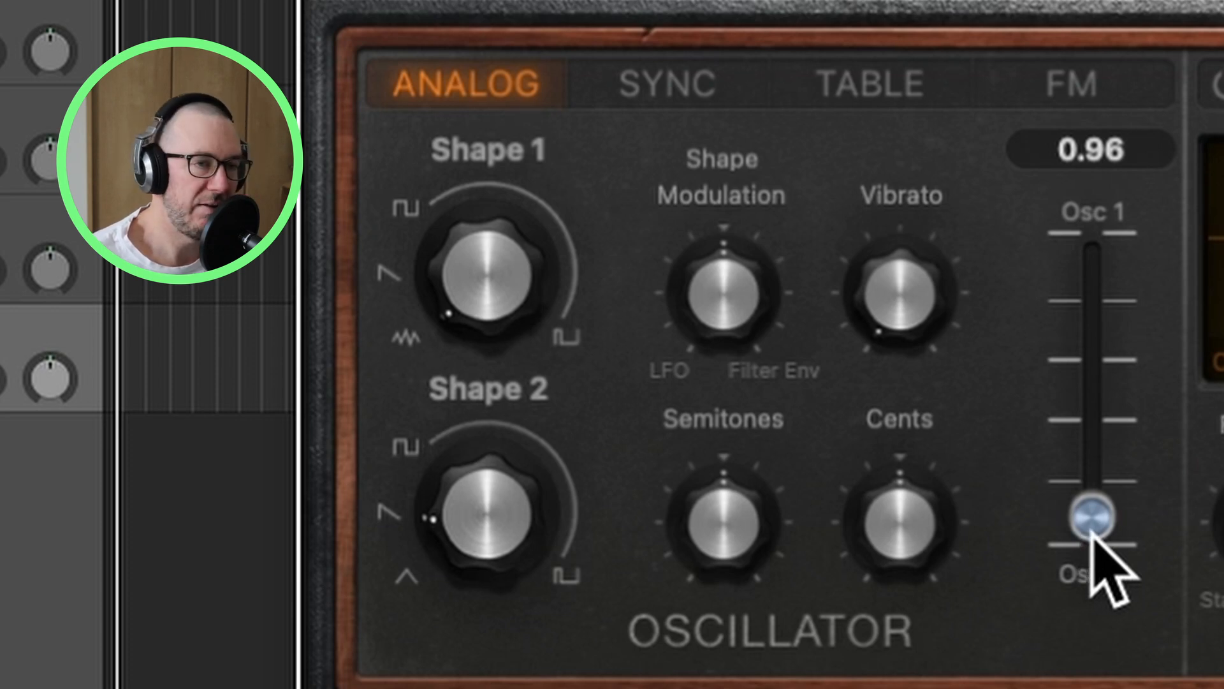
{"action": "left_click_drag", "start_coordinate": [1091, 537], "coordinate": [1093, 533]}
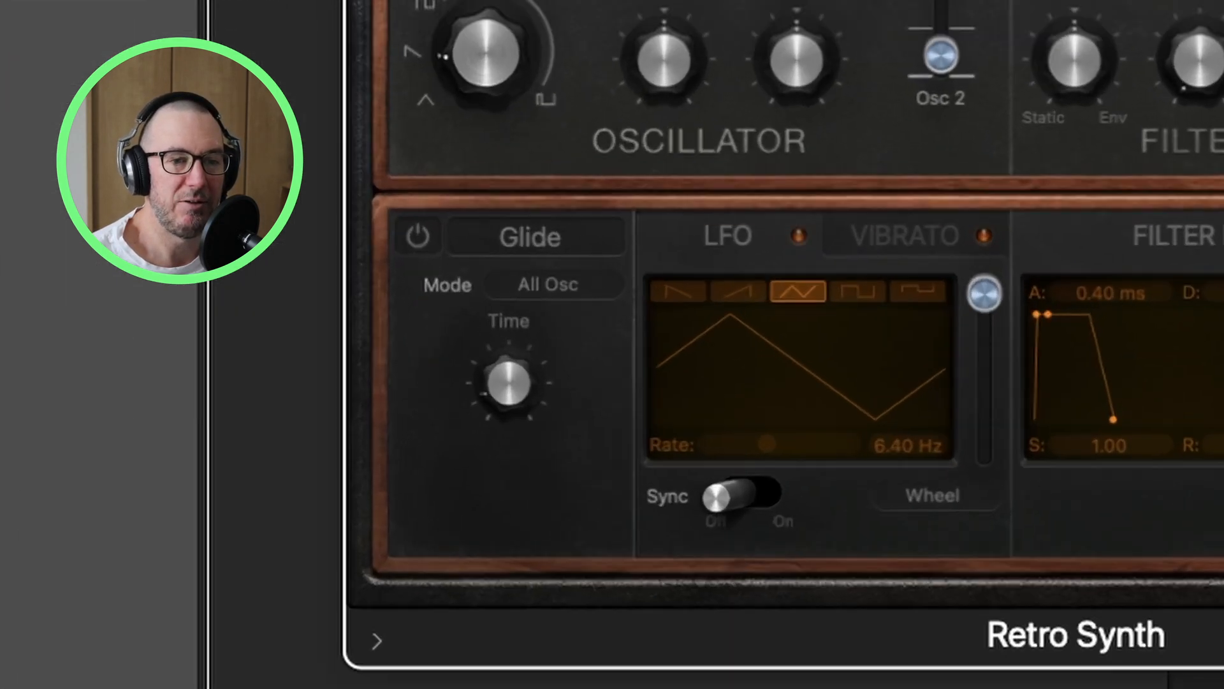
Set the lead's global unison to 4 voices and its voice detune to 0.42
{"action": "left_click", "coordinate": [928, 538]}
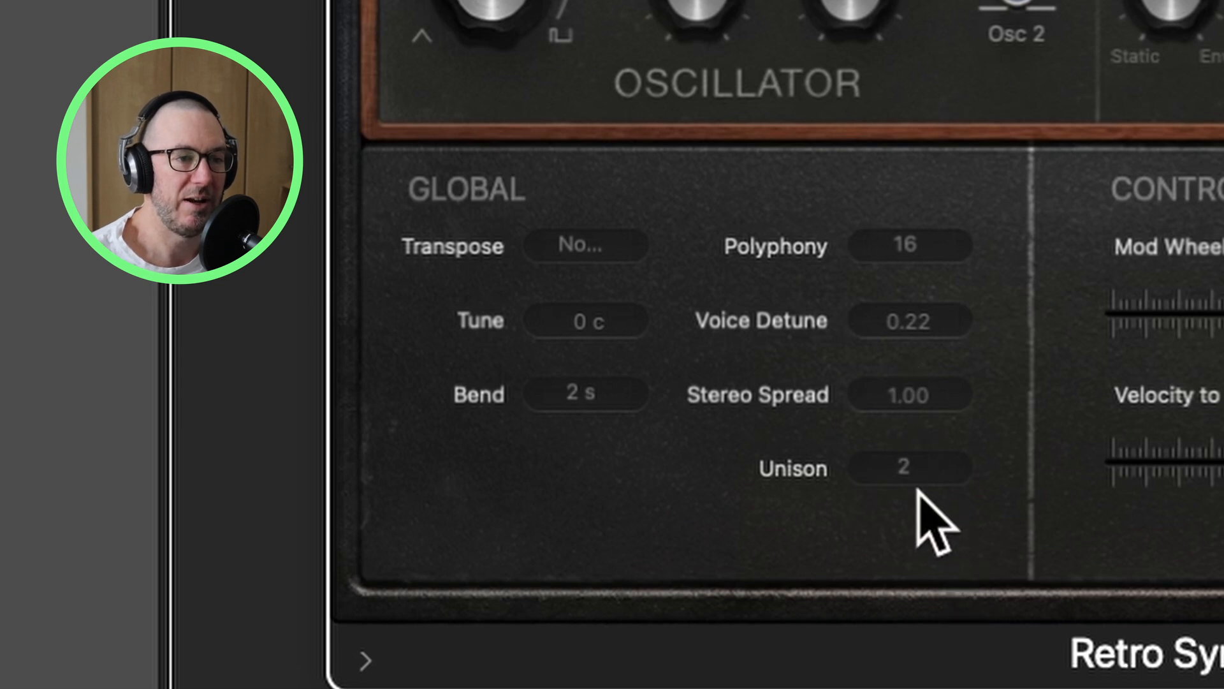
{"action": "left_click", "coordinate": [902, 468]}
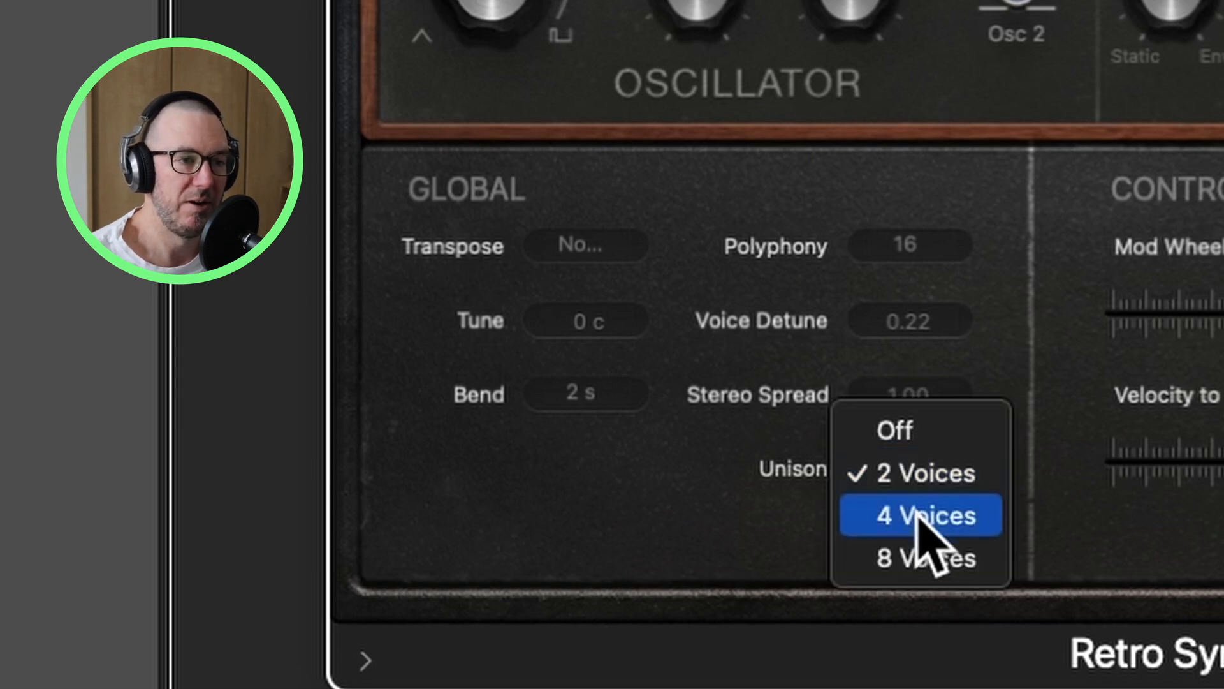
{"action": "left_click", "coordinate": [918, 510]}
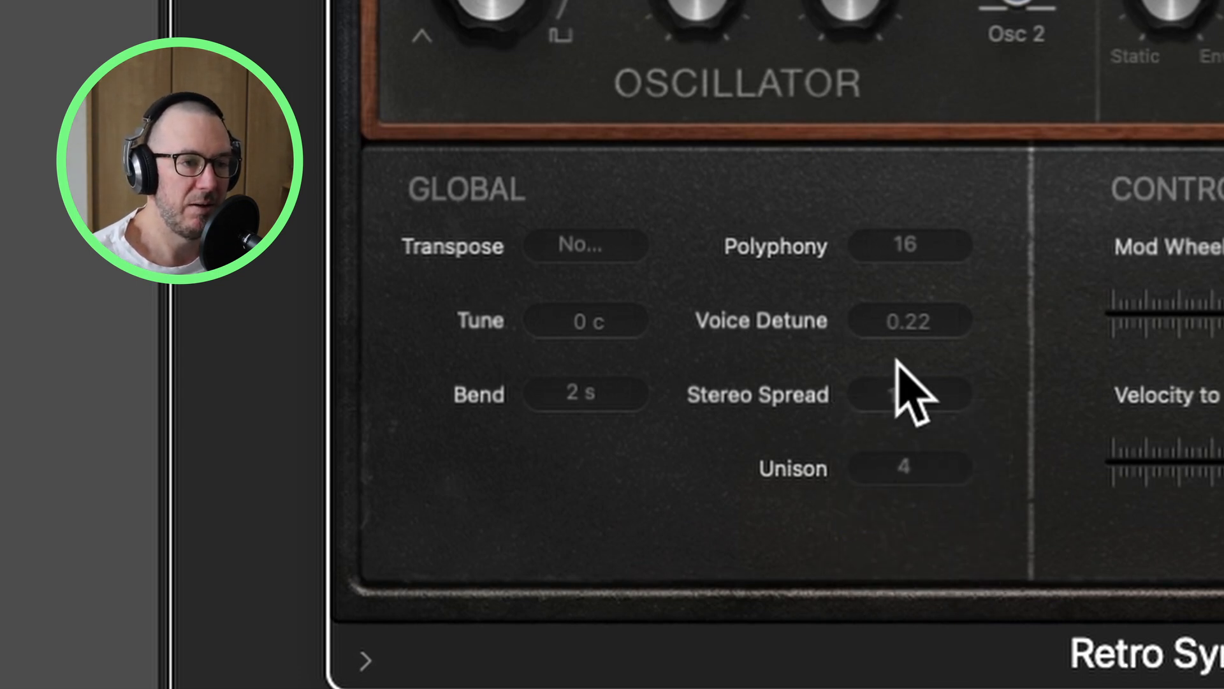
{"action": "left_click_drag", "start_coordinate": [904, 324], "coordinate": [904, 312]}
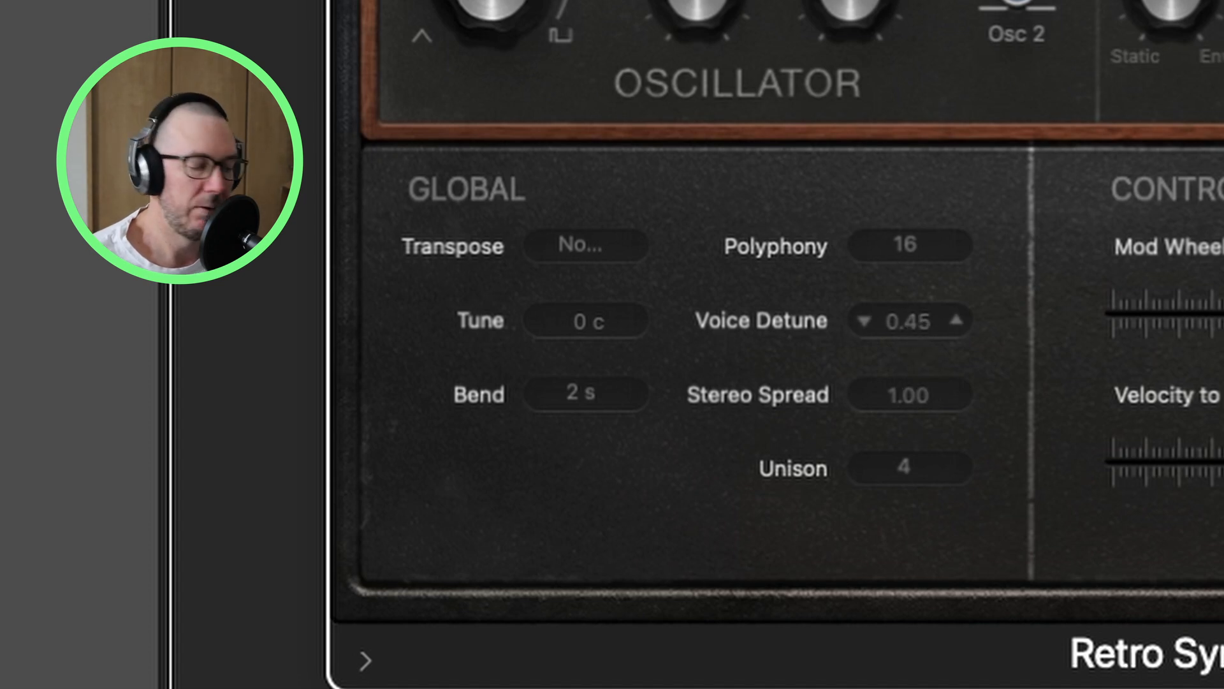
{"action": "left_click_drag", "start_coordinate": [904, 312], "coordinate": [905, 335]}
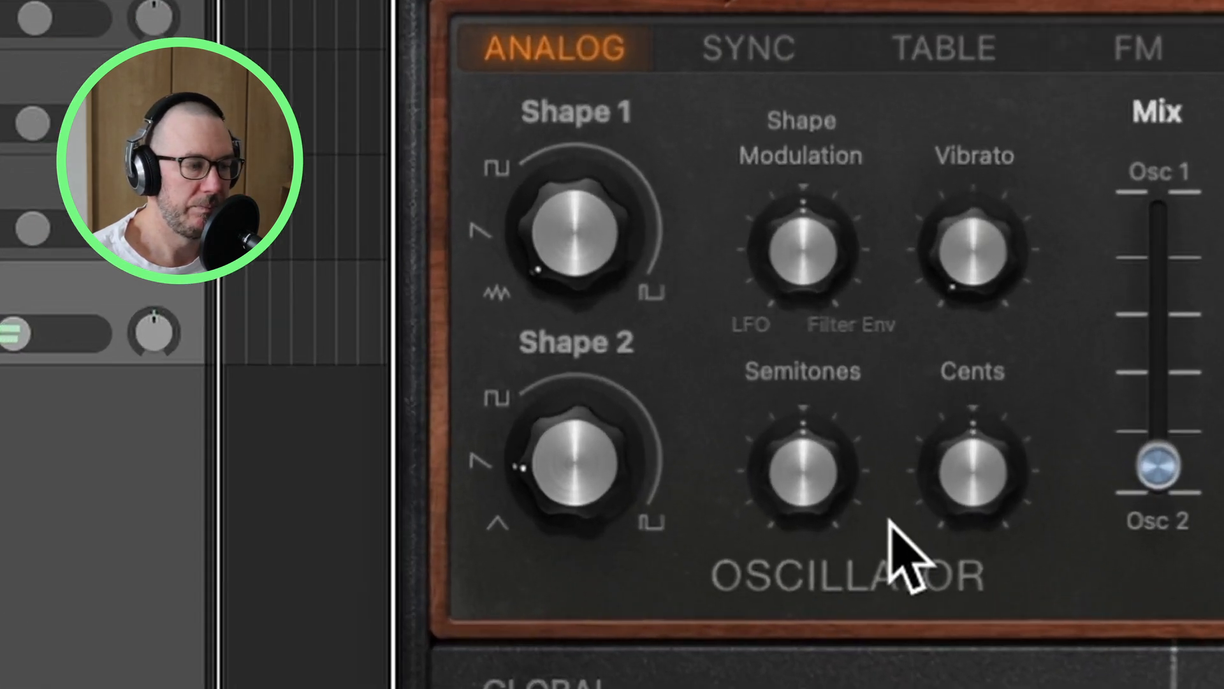
Switch Shape 2 to the square waveform and adjust its pulse width, trying 19.5 % along the way
{"action": "mouse_move", "coordinate": [552, 483]}
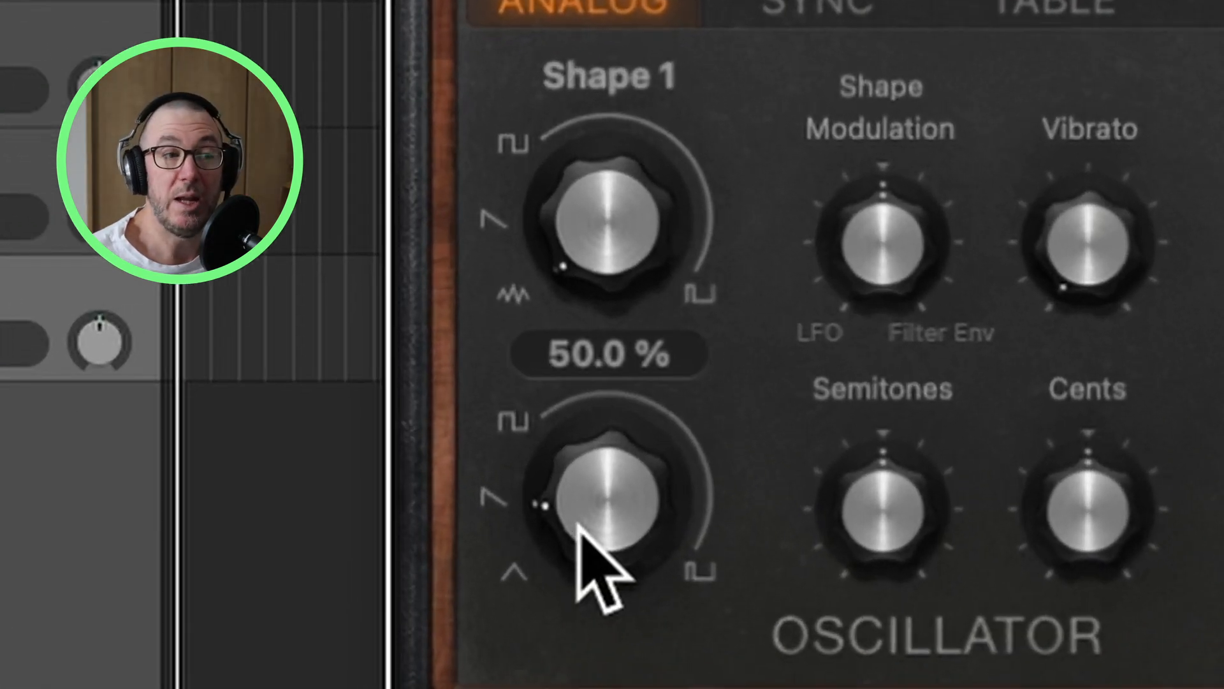
{"action": "mouse_move", "coordinate": [582, 538]}
{"action": "left_mouse_down"}
{"action": "mouse_move", "coordinate": [595, 491]}
{"action": "mouse_move", "coordinate": [583, 519]}
{"action": "left_mouse_up"}
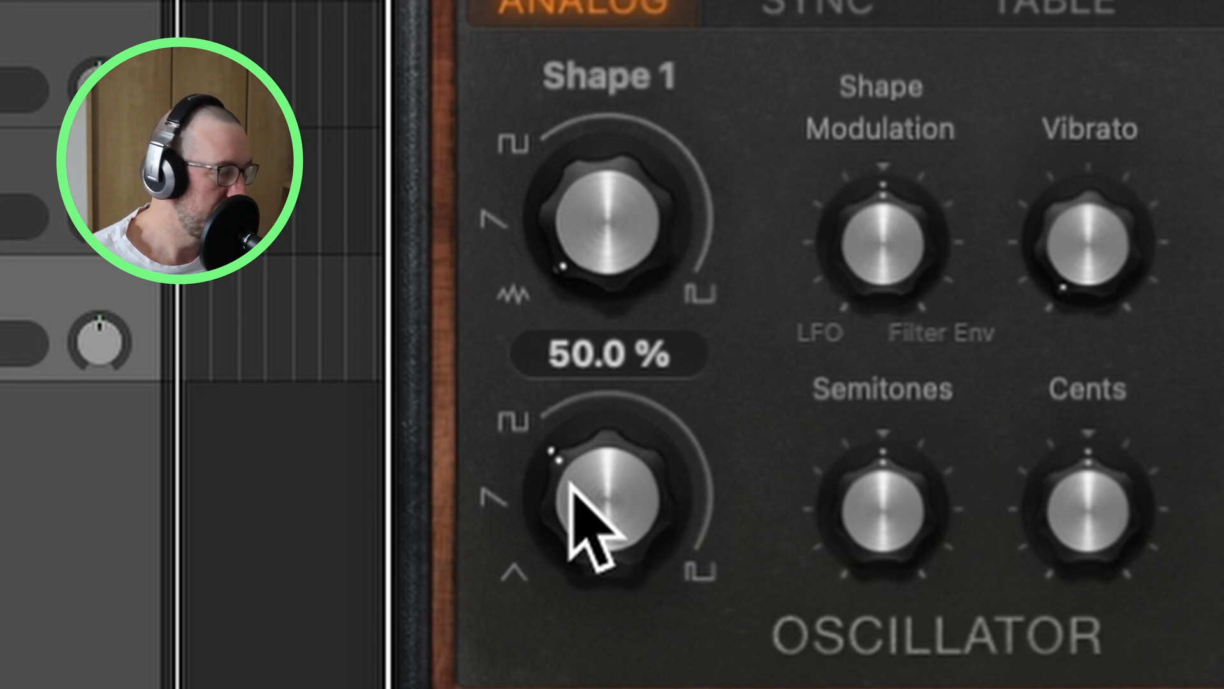
{"action": "left_click_drag", "start_coordinate": [570, 482], "coordinate": [627, 370]}
{"action": "left_click_drag", "start_coordinate": [606, 513], "coordinate": [607, 469]}
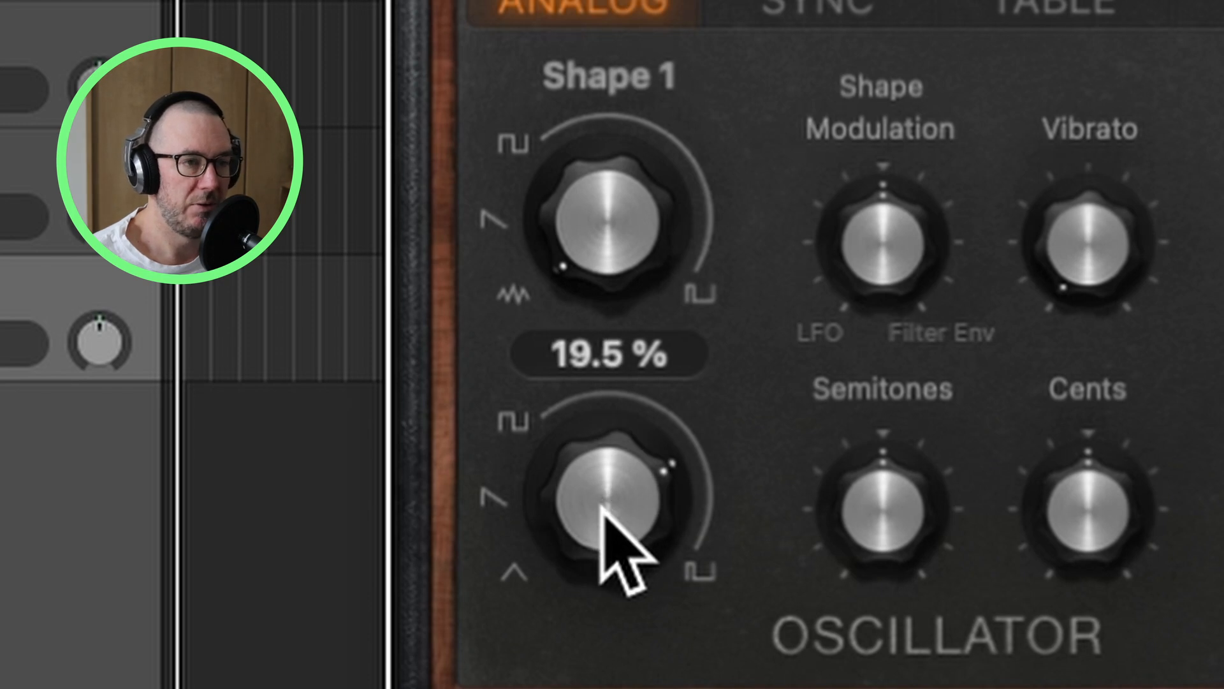
{"action": "left_click_drag", "start_coordinate": [598, 524], "coordinate": [616, 561]}
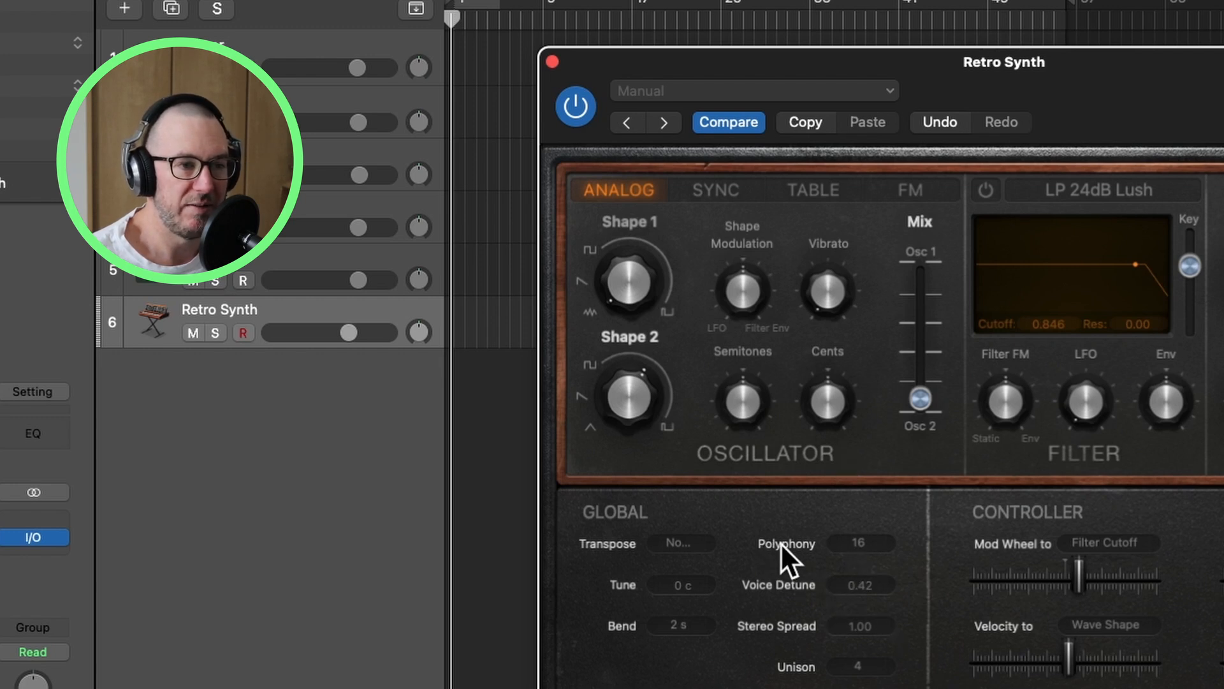
Set the polyphony to Mono, and turn on Glide in the main synth controls
{"action": "left_click", "coordinate": [855, 544]}
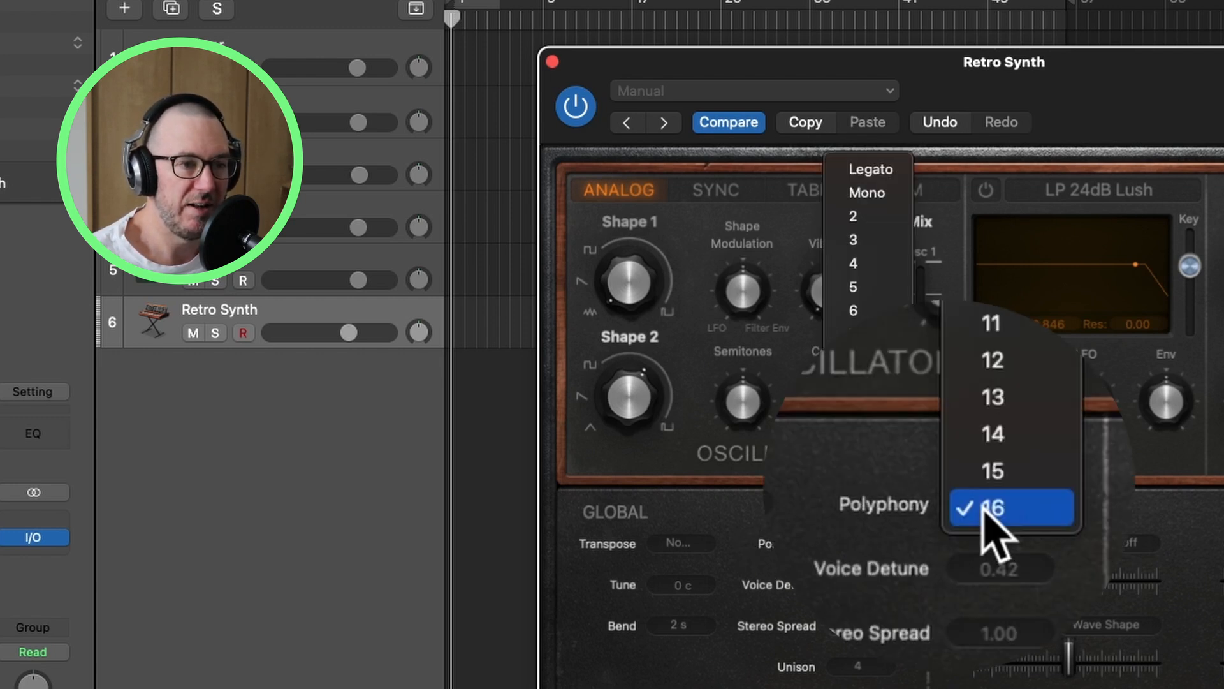
{"action": "left_click", "coordinate": [861, 194]}
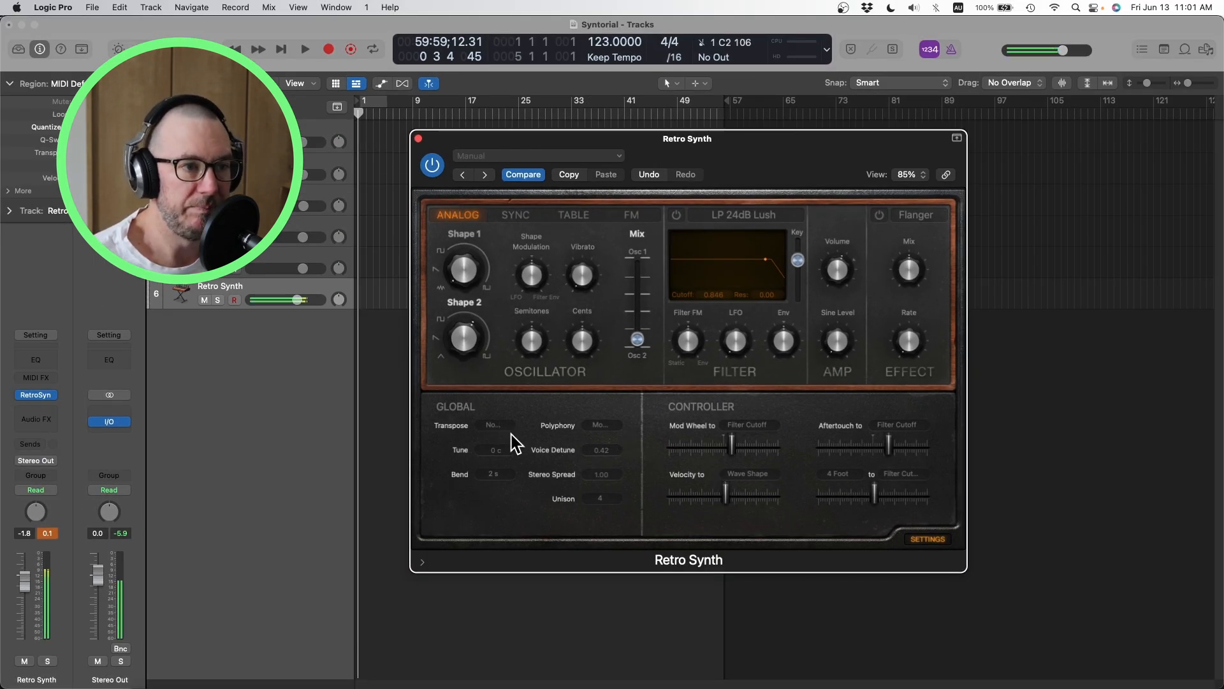
{"action": "left_click", "coordinate": [922, 539]}
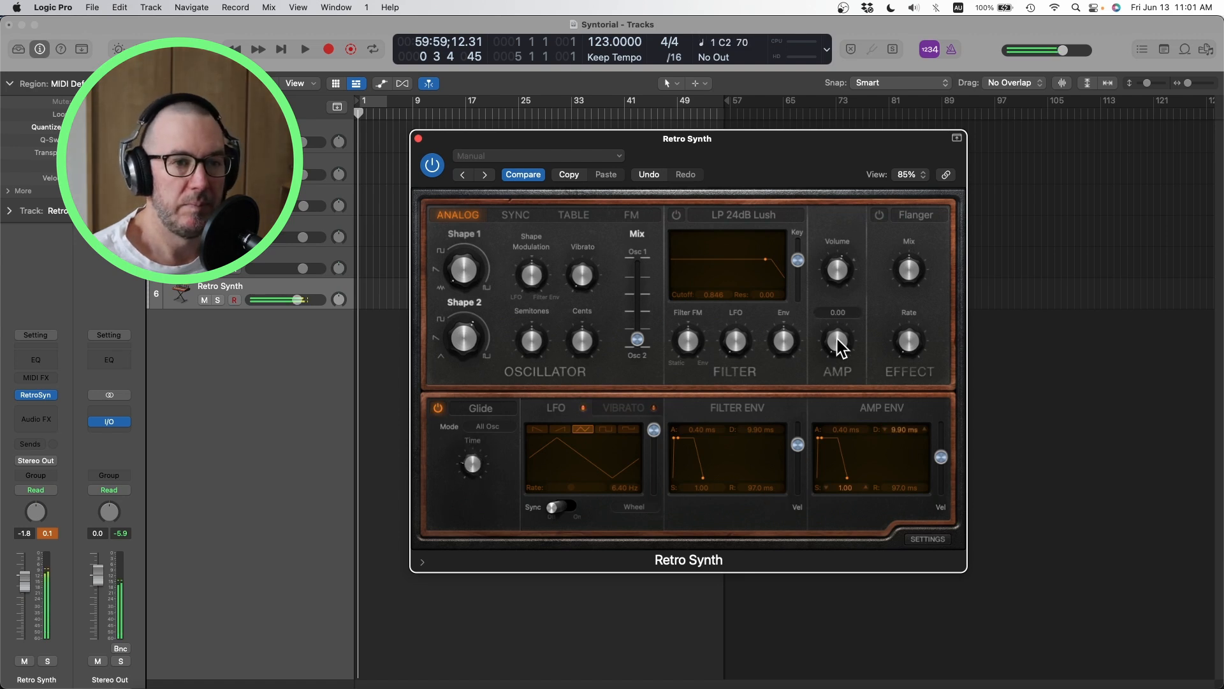
Adjust the sine level, and lower the amp envelope's attack to 0.10 ms along with its sustain
{"action": "left_click_drag", "start_coordinate": [842, 347], "coordinate": [834, 322]}
{"action": "left_click_drag", "start_coordinate": [821, 438], "coordinate": [820, 443]}
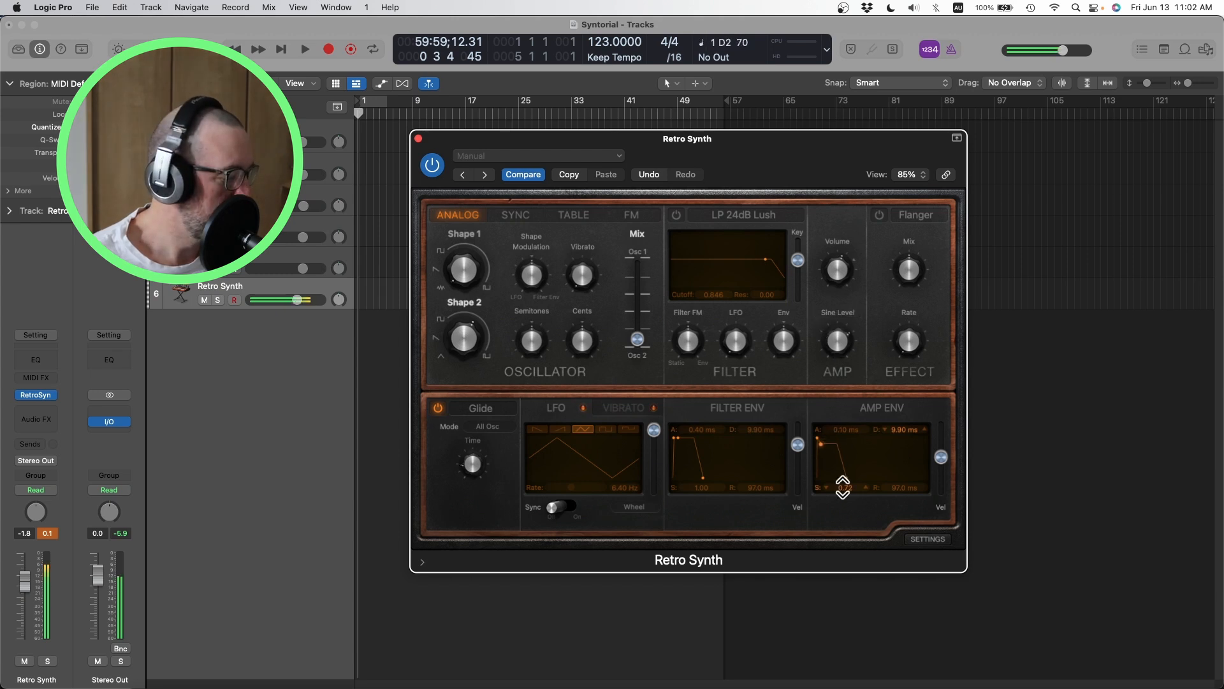